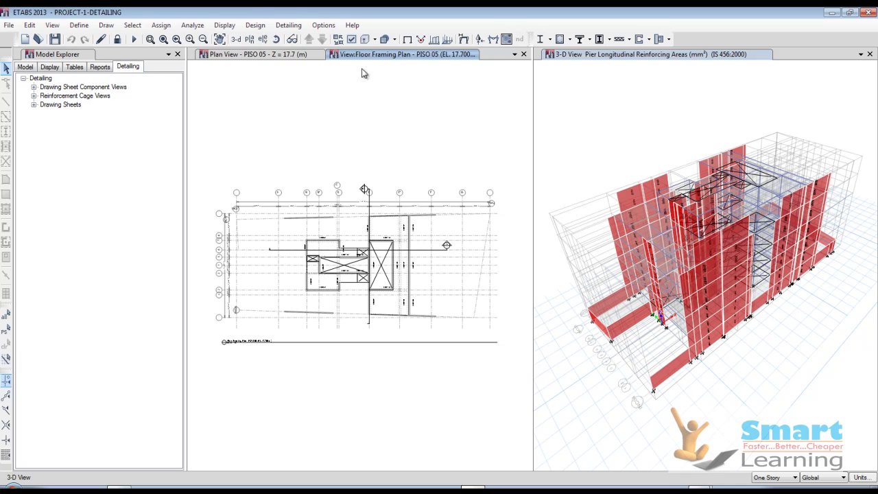
- Show the project detailing and list the Standard Details among the drawing sheet component views
click(288, 25)
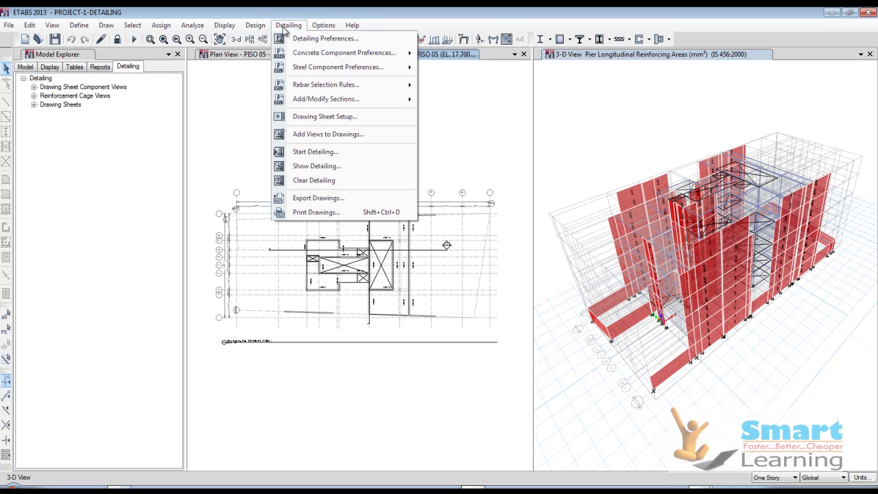
click(312, 167)
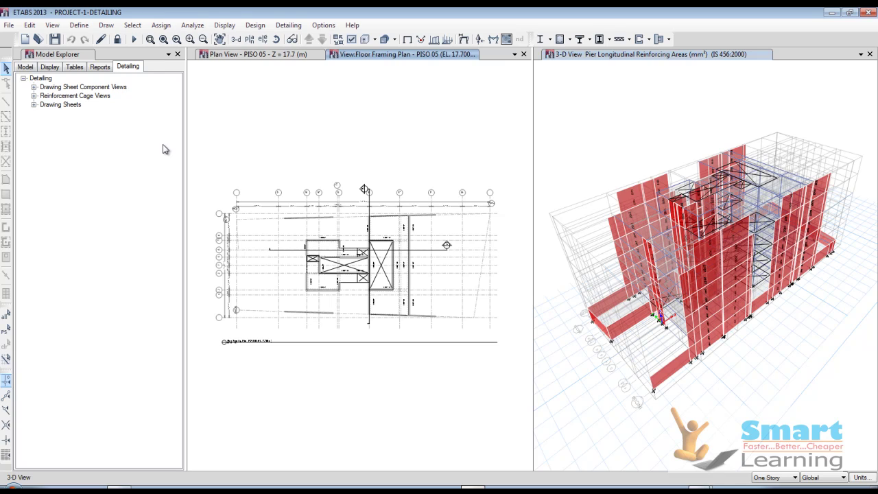
click(33, 87)
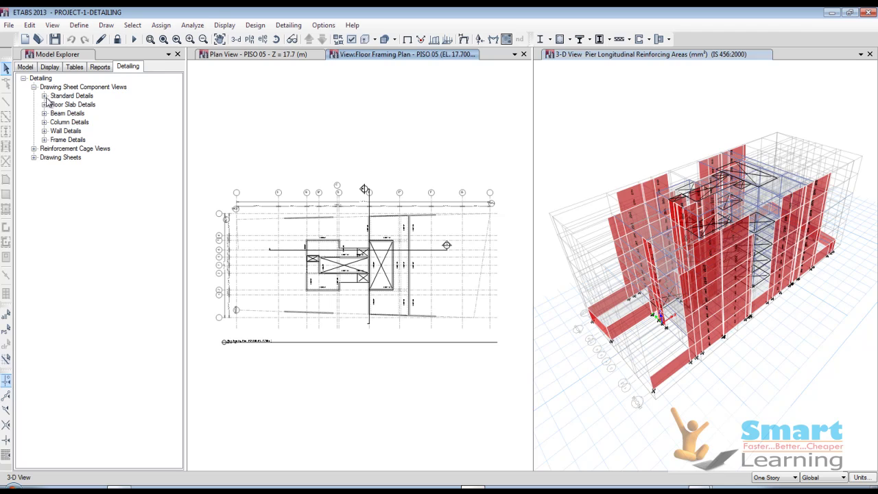
click(44, 96)
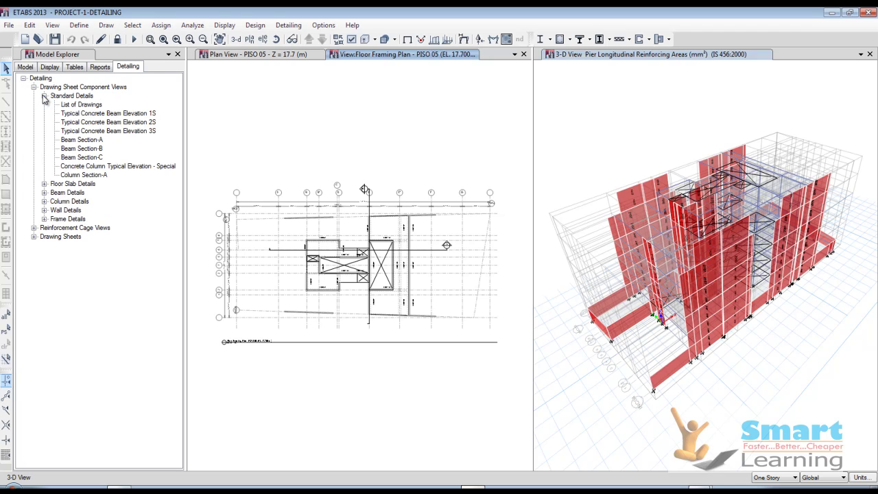
click(72, 141)
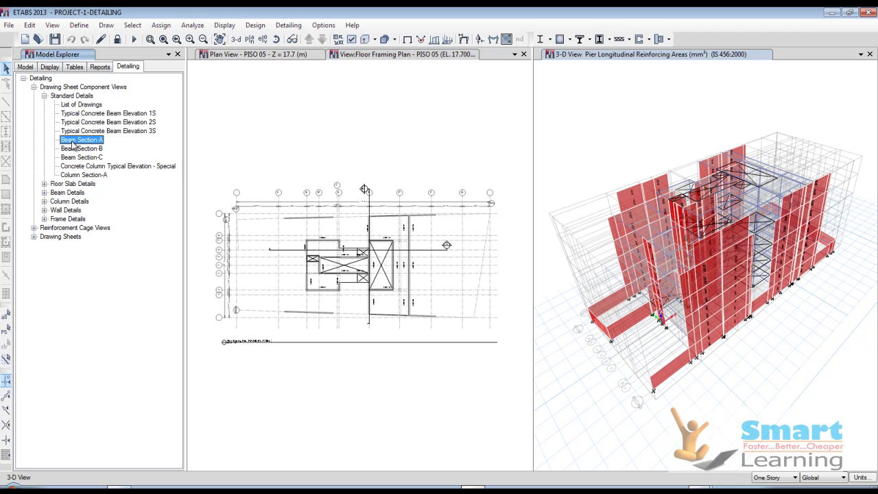
- Expand the Floor Slab, Beam, Column, Wall and Frame Details groups of the drawing sheet component views
click(44, 184)
click(44, 254)
click(44, 272)
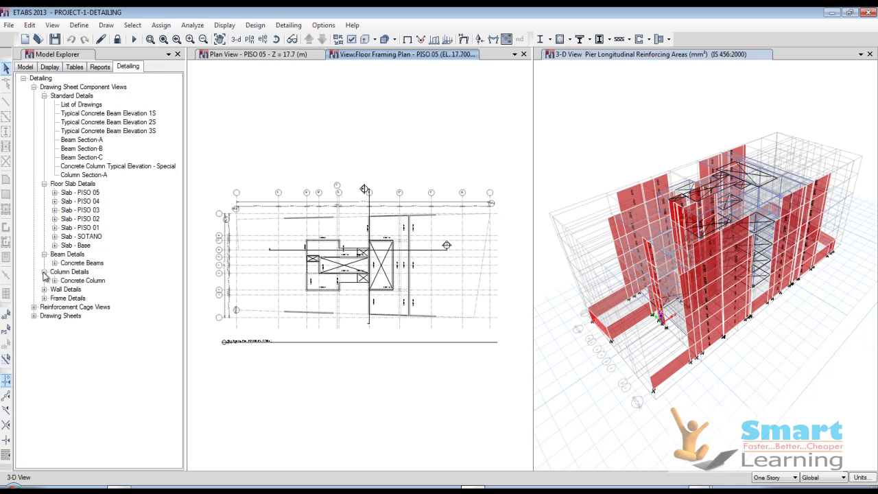
click(43, 289)
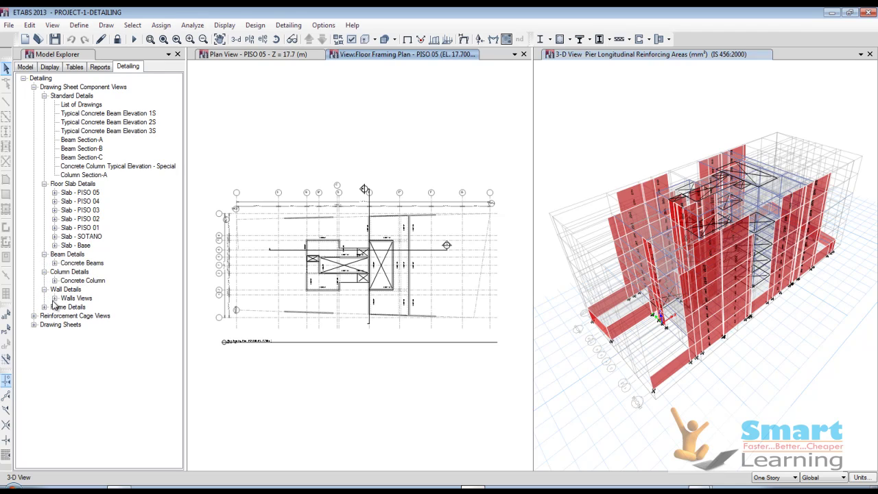
click(44, 307)
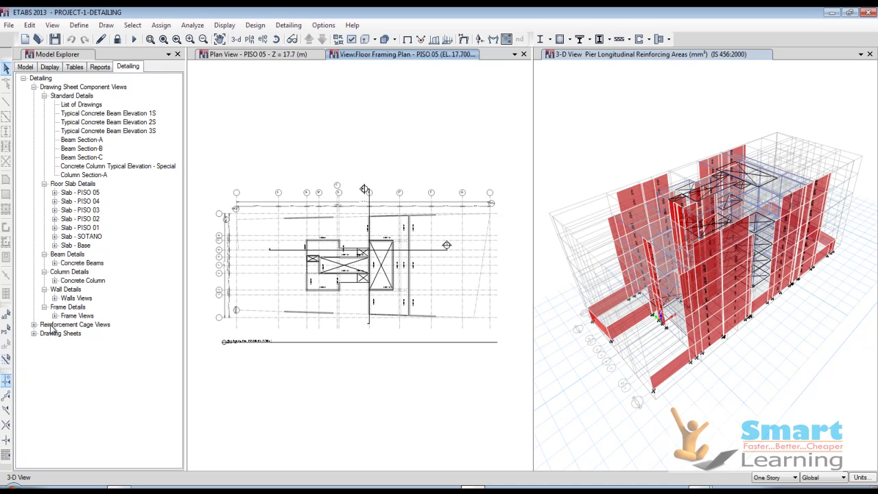
- Open the List of Drawings view and examine its sheet numbers and titles
double_click(75, 104)
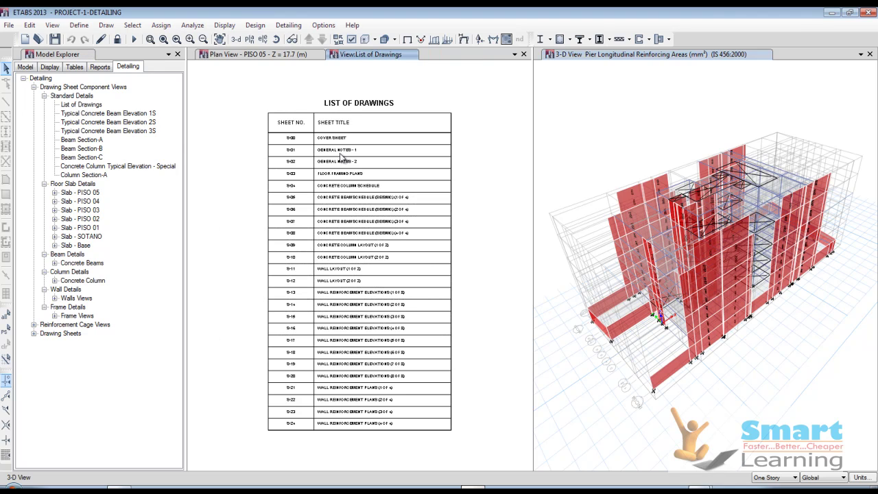
scroll(359, 154, up, 3)
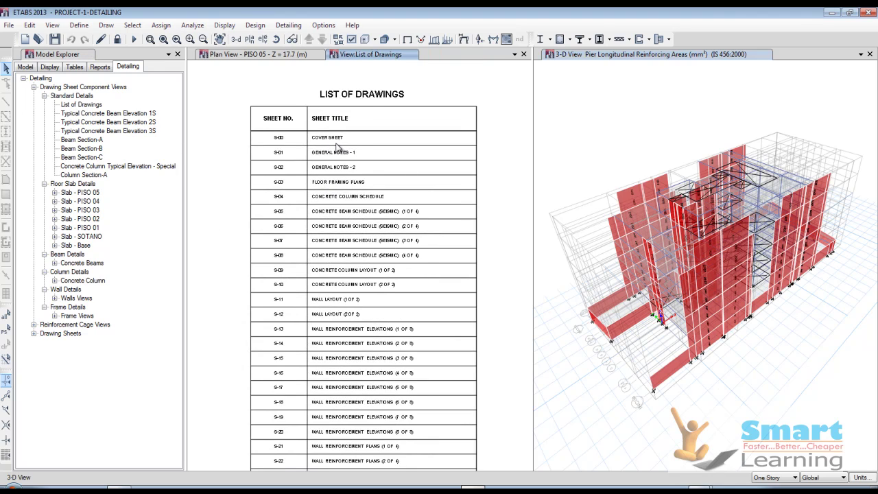
middle_drag(388, 366, 390, 390)
- Open Typical Concrete Beam Elevation 1S and examine its stirrup zones, bar labels and notes
double_click(93, 114)
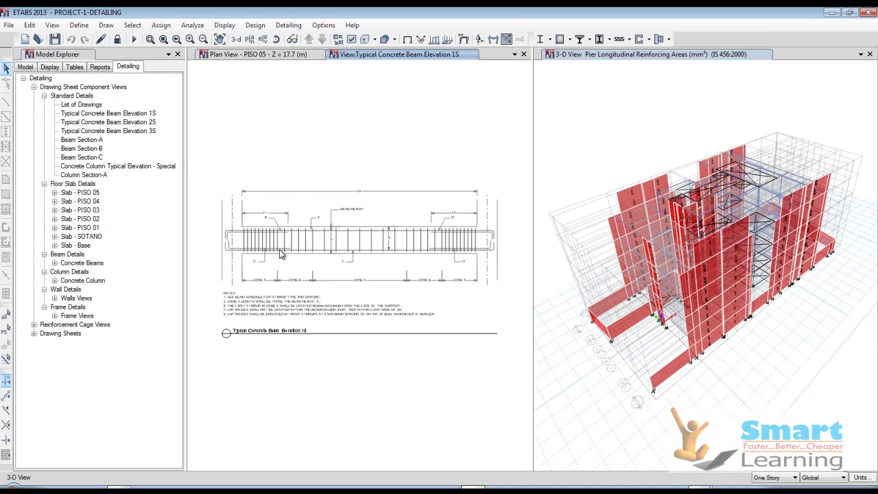
scroll(280, 254, up, 5)
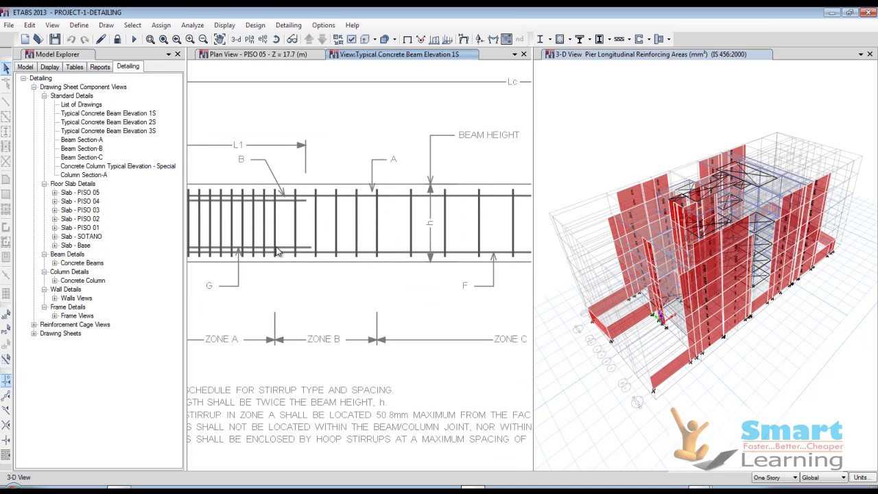
scroll(278, 251, down, 3)
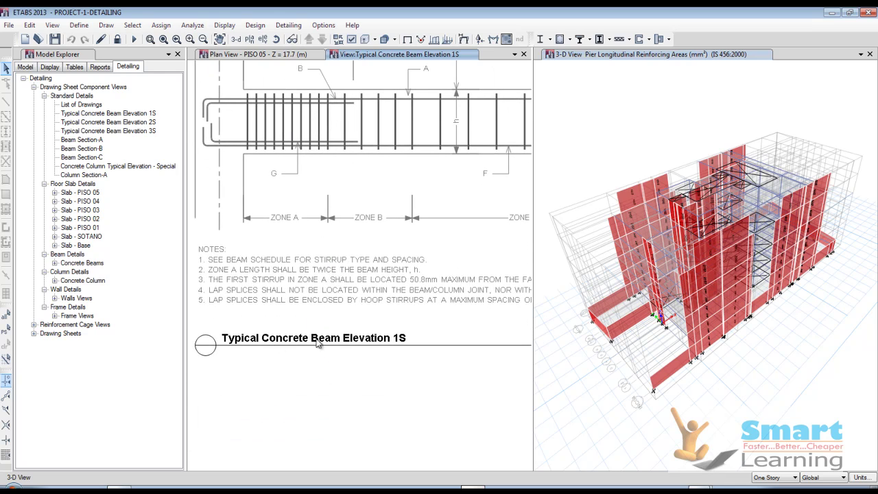
scroll(309, 344, down, 1)
mouse_move(341, 295)
middle_down()
mouse_move(336, 319)
mouse_move(274, 325)
middle_up()
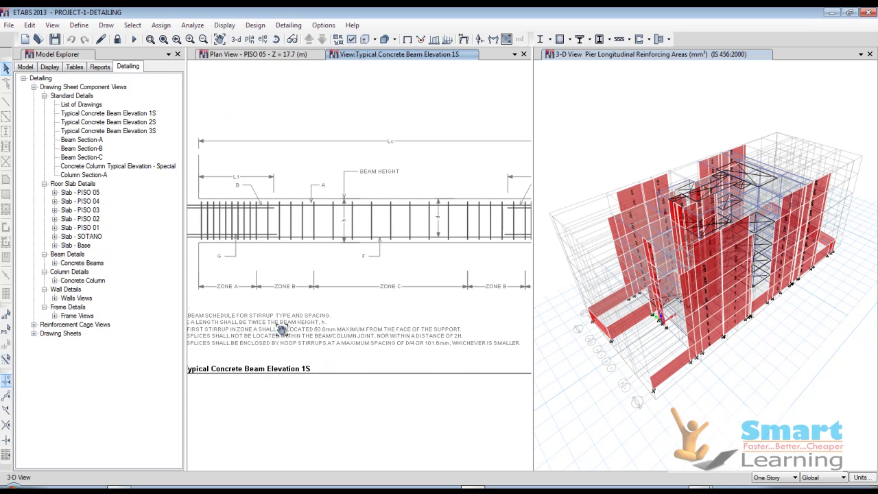
- View the standard details Beam Section-A and Beam Section-B one after the other
double_click(80, 140)
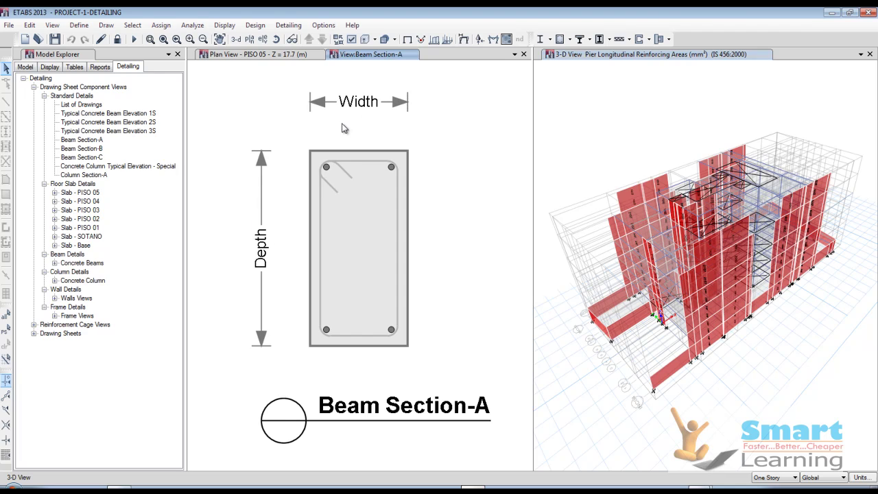
scroll(366, 190, down, 2)
double_click(81, 148)
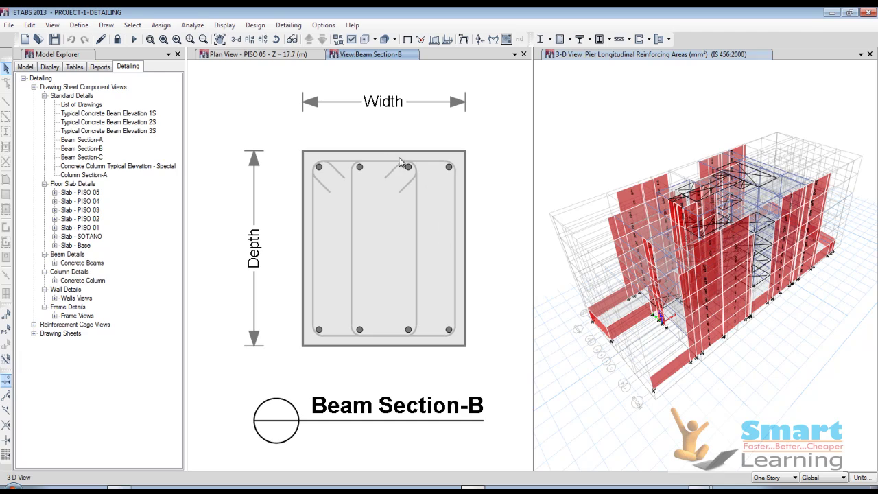
scroll(367, 181, down, 2)
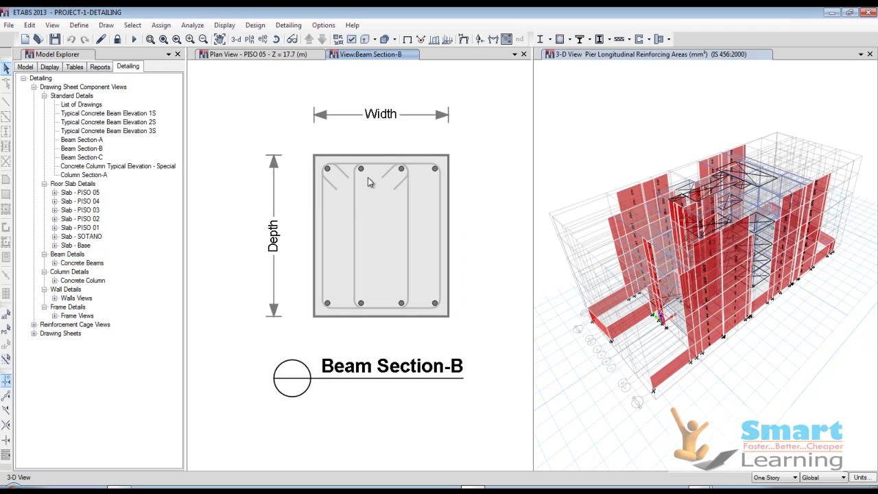
- Examine the tie zones and laps in Concrete Column Typical Elevation - Special, and view Column Section-A
double_click(80, 167)
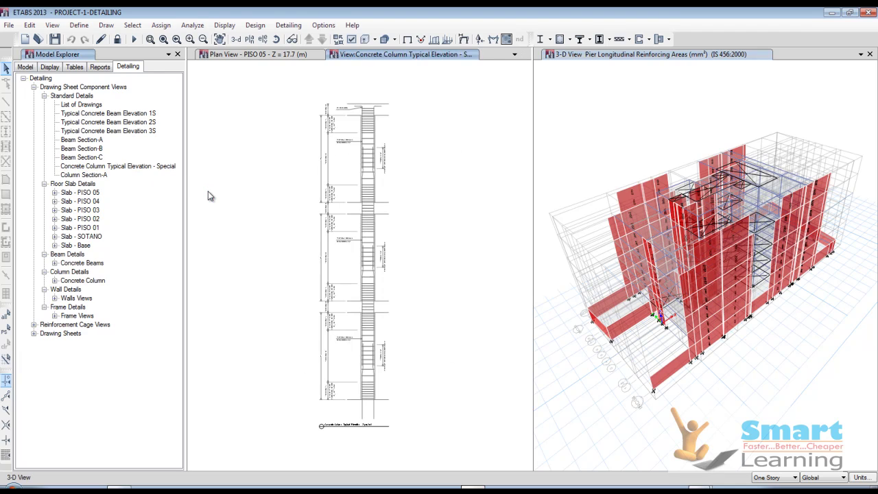
scroll(367, 177, up, 5)
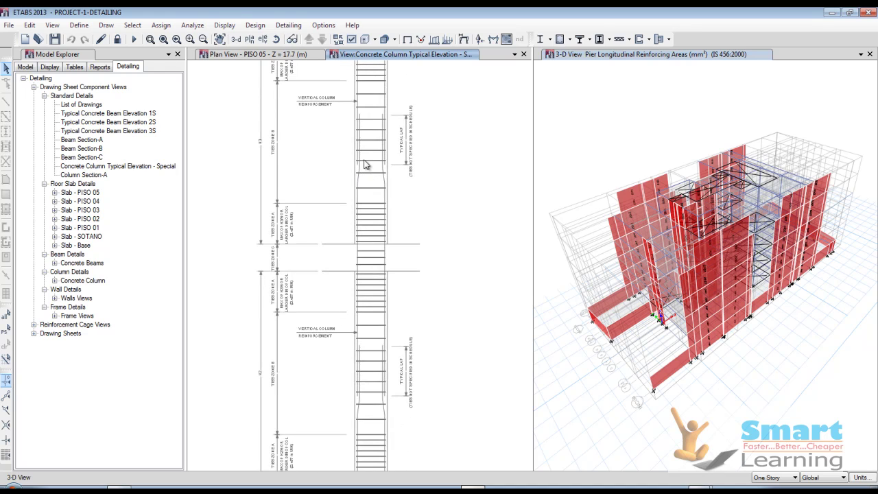
middle_drag(352, 136, 355, 301)
scroll(310, 160, up, 3)
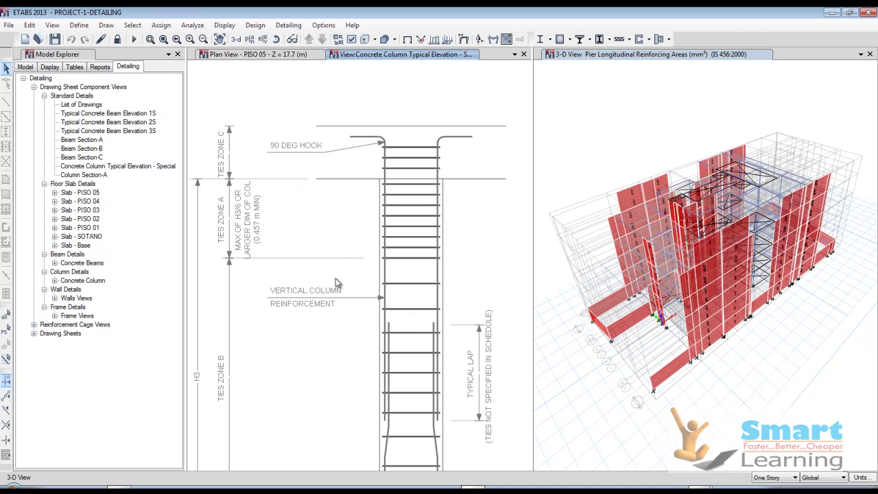
scroll(345, 295, down, 3)
scroll(345, 295, up, 4)
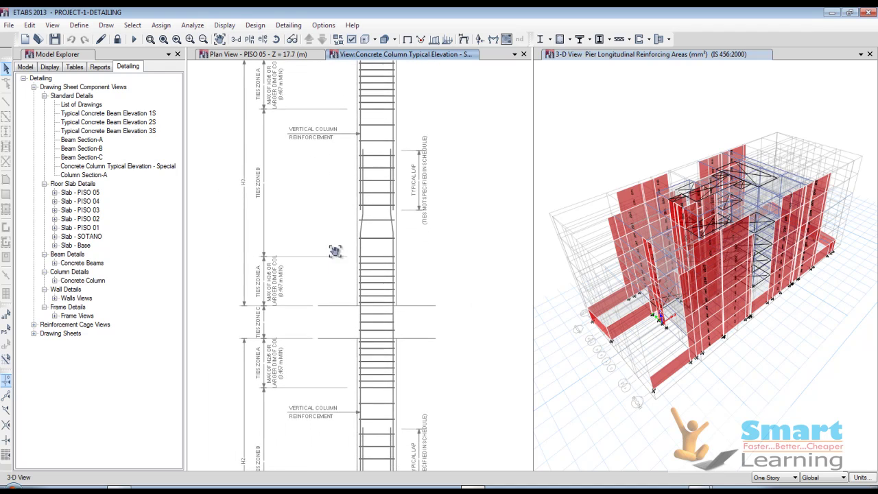
mouse_move(328, 323)
middle_down()
mouse_move(402, 255)
mouse_move(328, 245)
mouse_move(375, 255)
mouse_move(324, 239)
mouse_move(323, 173)
middle_up()
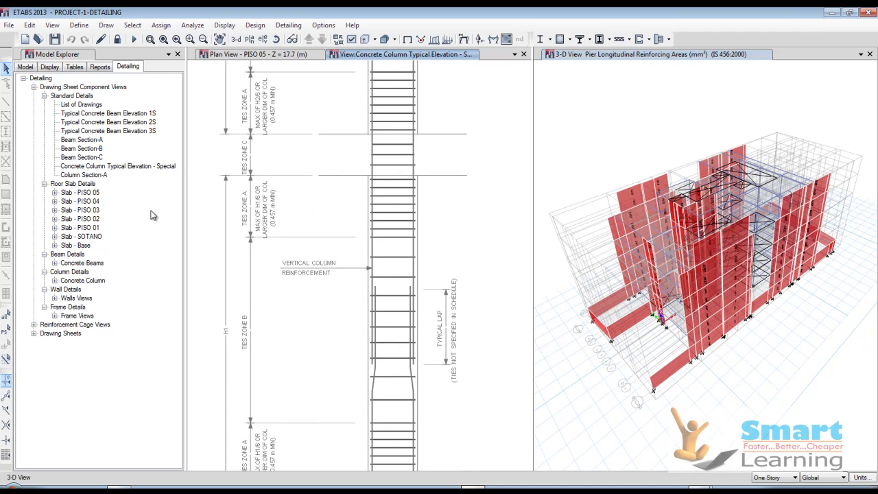
double_click(88, 175)
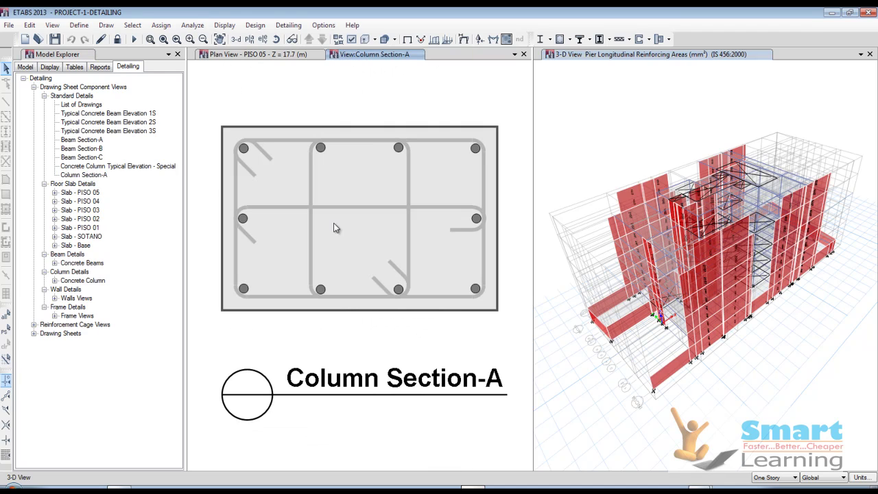
- Open the Floor Framing Plan of the PISO 05 slab and examine its grids and section cut marks
click(55, 193)
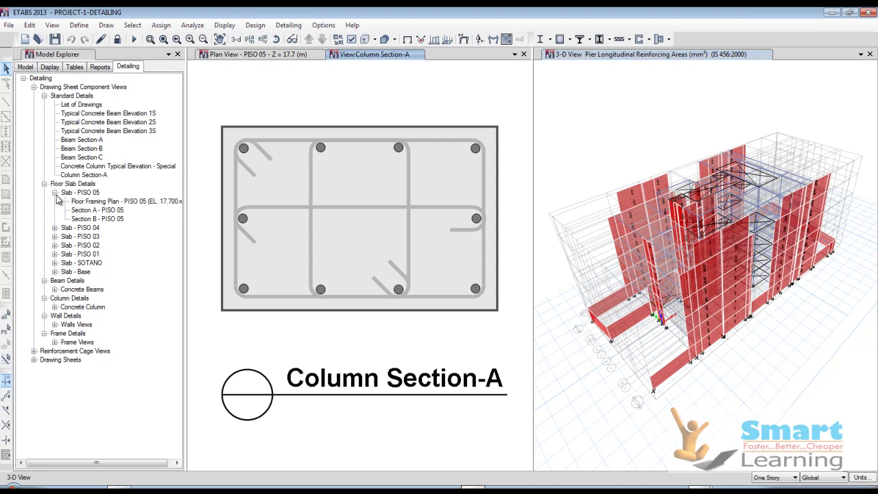
double_click(103, 202)
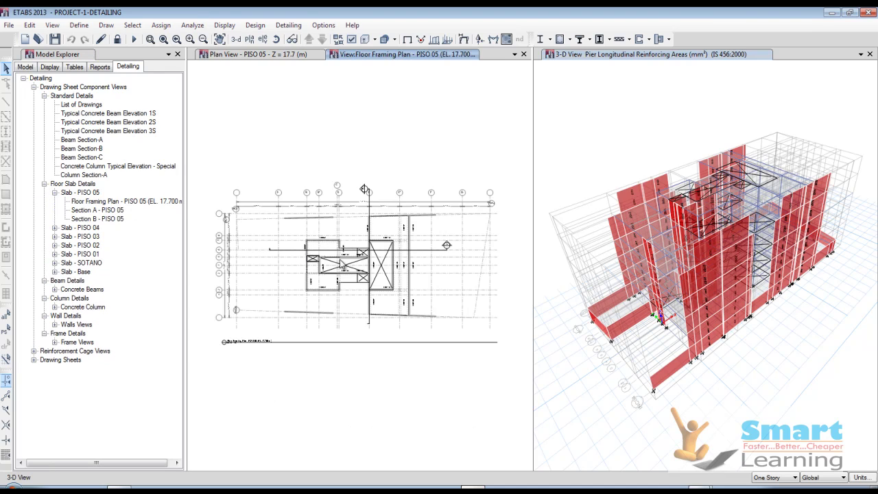
scroll(341, 265, up, 5)
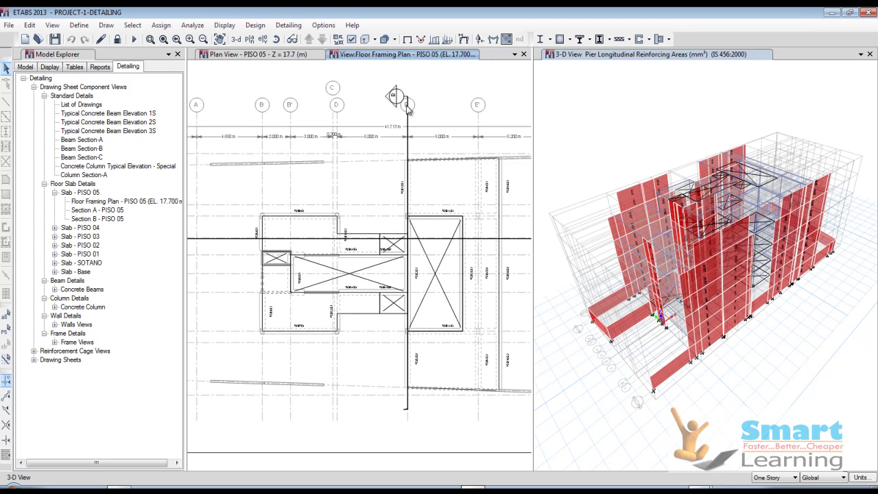
- Open Section A - PISO 05 and examine the slab section along its grid lines
double_click(84, 211)
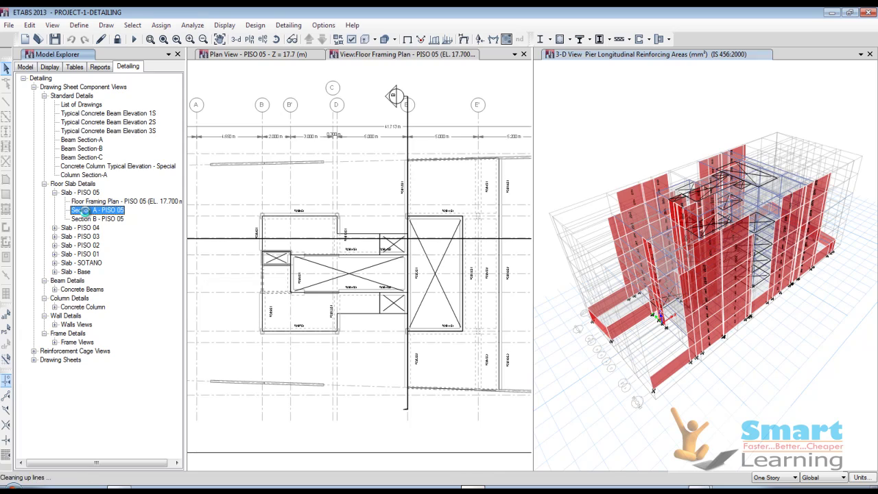
scroll(315, 266, up, 5)
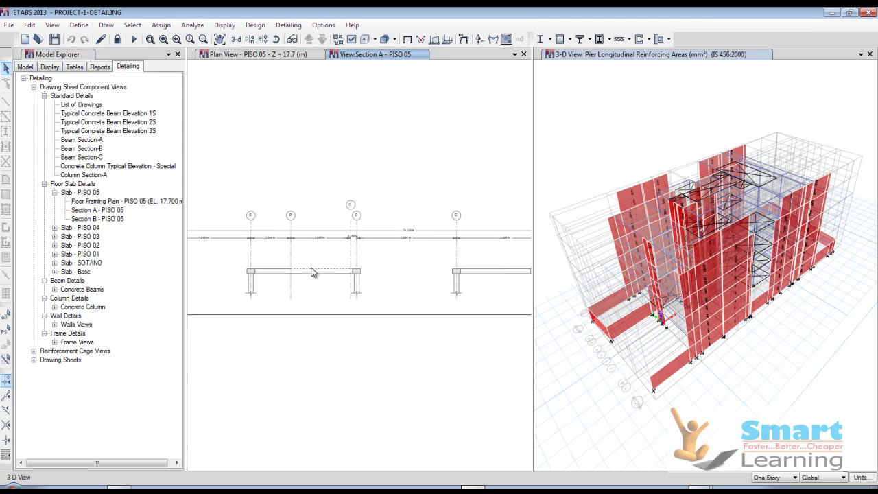
scroll(330, 287, down, 3)
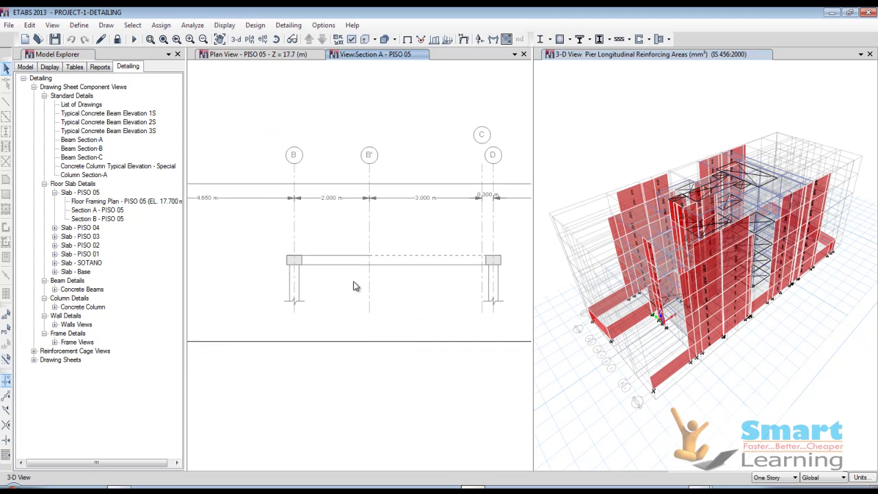
scroll(311, 273, down, 1)
scroll(312, 272, down, 1)
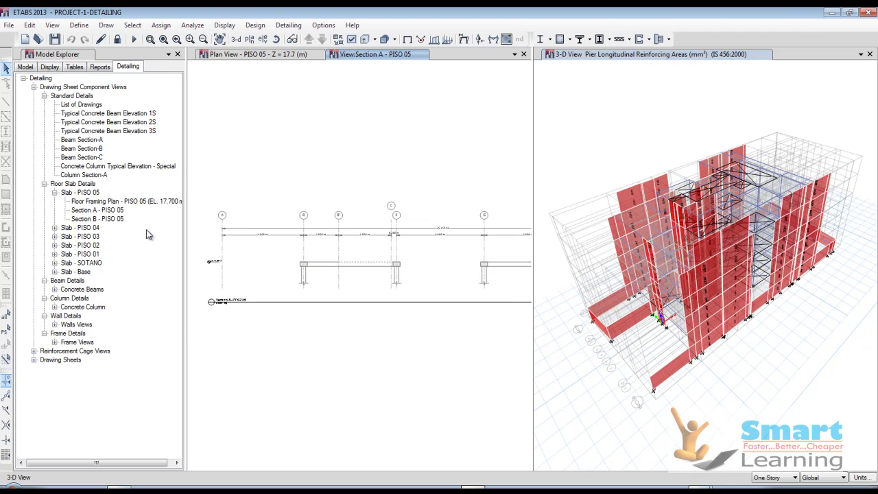
- Open Section B - PISO 05 and examine its grid dimensions, title and scale
double_click(90, 219)
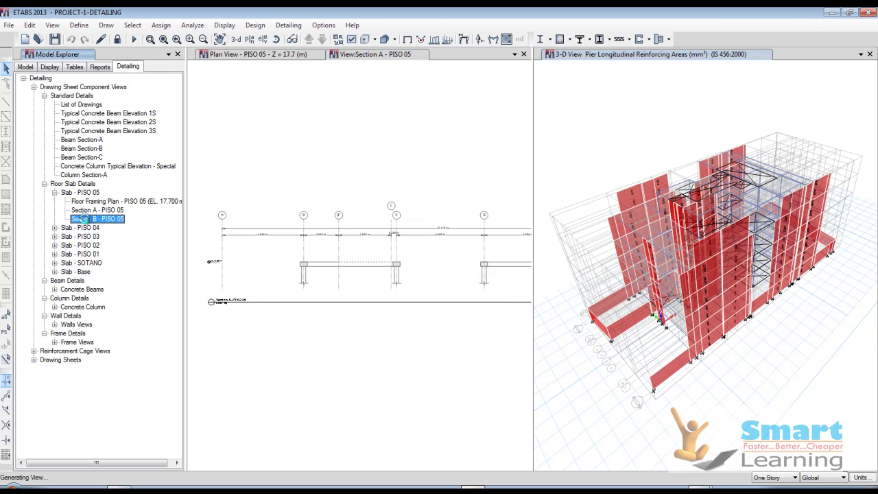
scroll(249, 299, down, 1)
scroll(249, 300, up, 4)
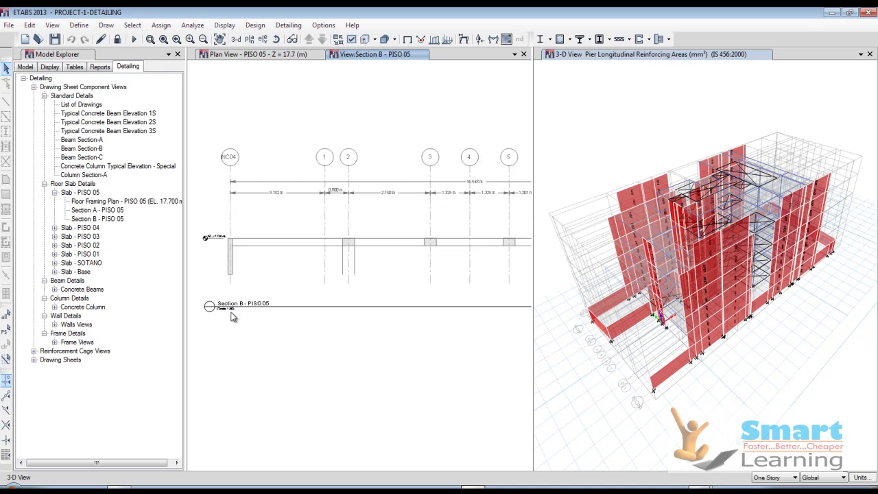
scroll(277, 299, down, 1)
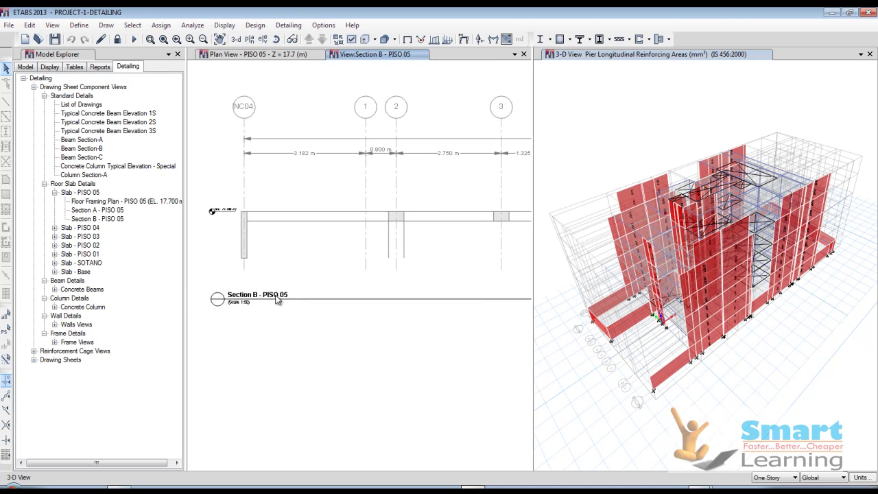
- Switch the explorer to the model data and list the stories of the structure layout
click(25, 66)
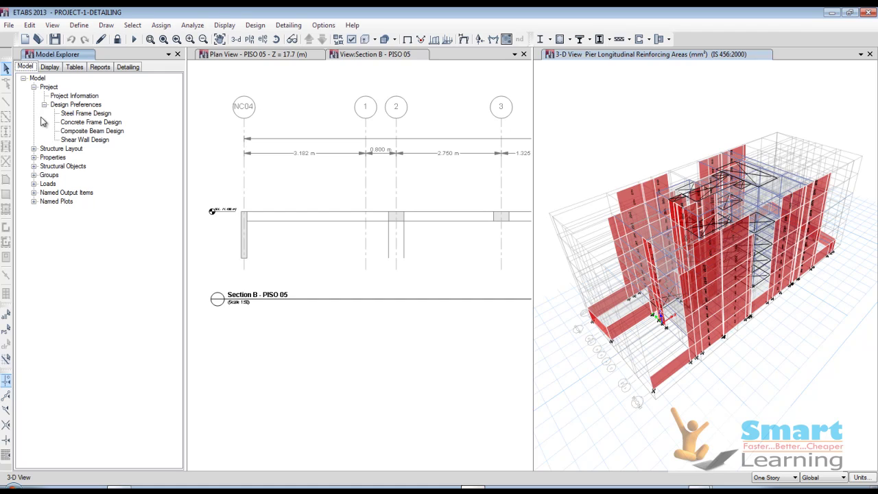
click(33, 149)
click(44, 157)
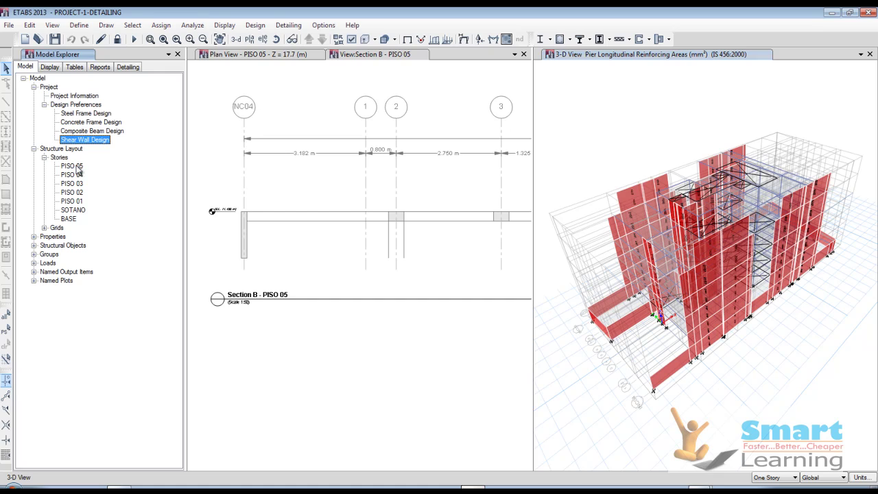
- Return to the detailing tree, open Section A - PISO 03 and examine the slab section around grids C, D and E
click(124, 67)
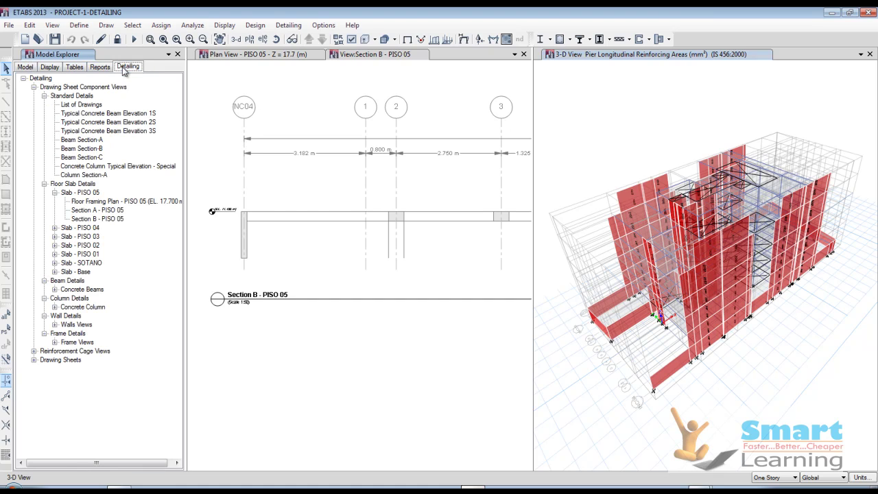
click(54, 236)
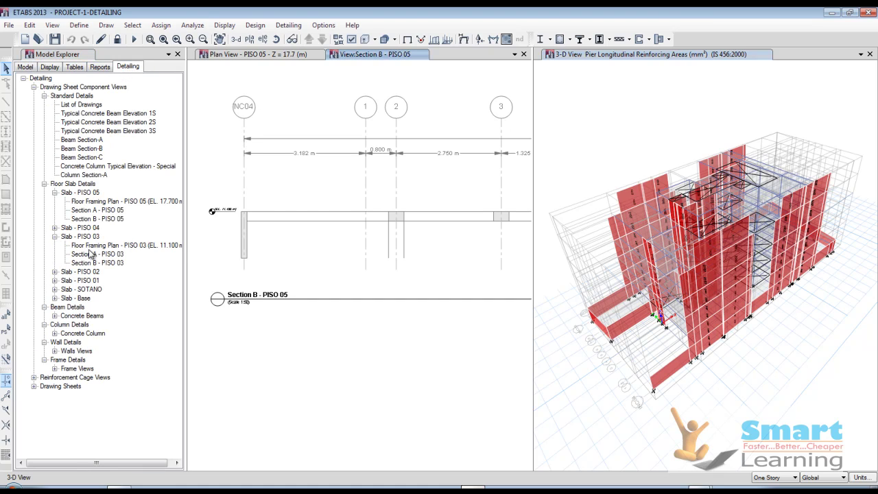
double_click(96, 254)
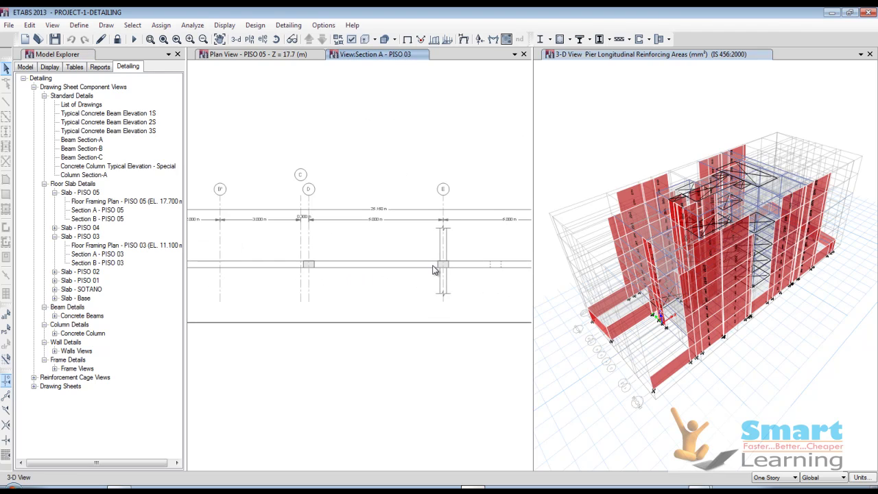
scroll(433, 270, up, 1)
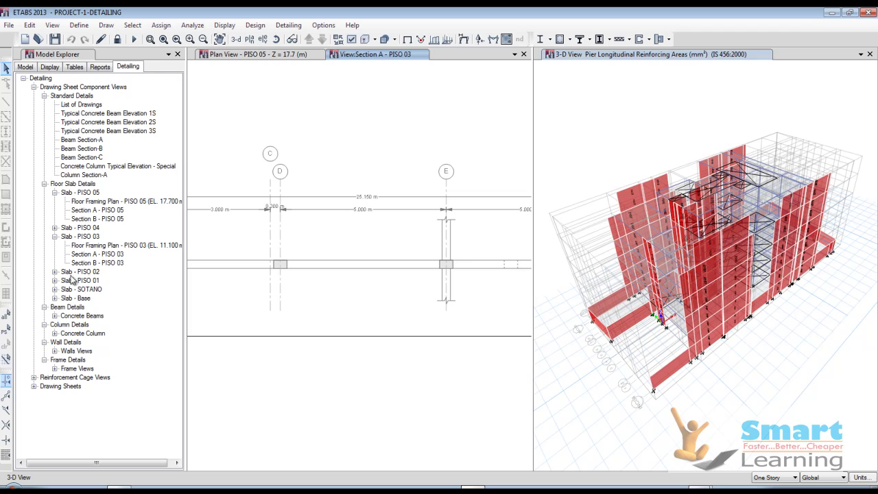
- Open Concrete Beam Rebar Table (1 of 4) from the concrete beam schedules and examine its section size and longitudinal bar columns
click(55, 316)
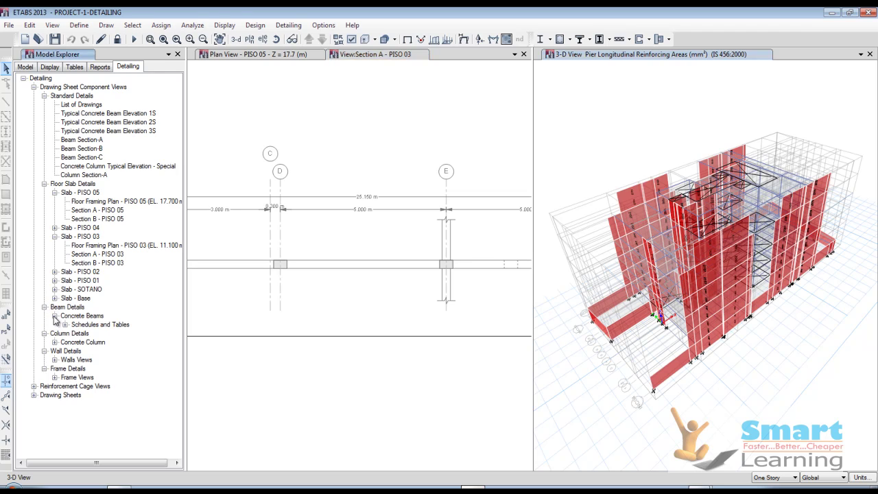
click(66, 325)
double_click(94, 335)
scroll(278, 175, up, 5)
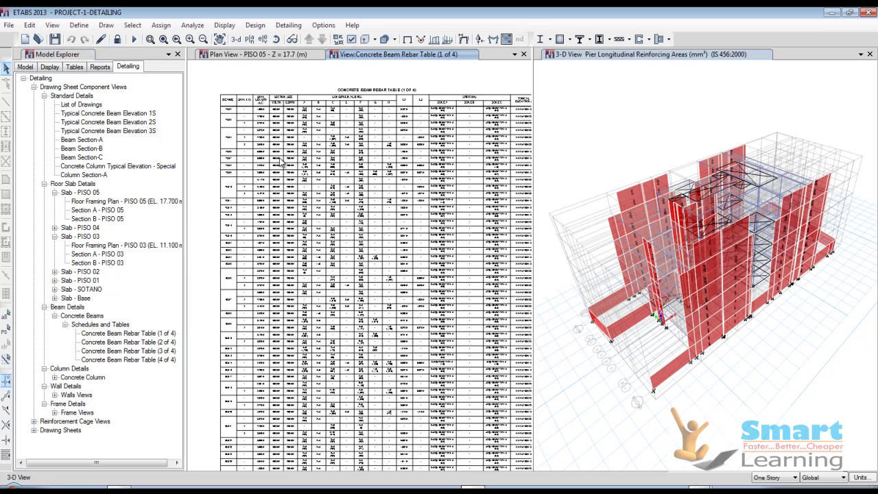
scroll(354, 311, up, 2)
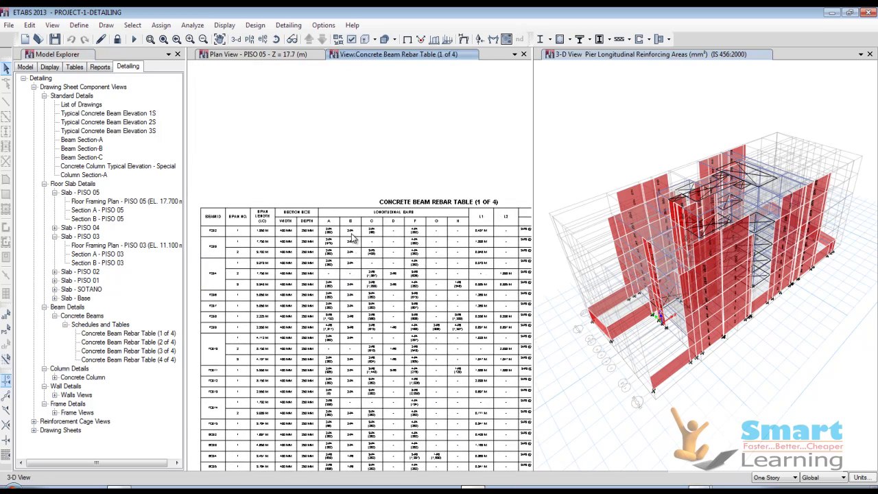
scroll(348, 247, up, 4)
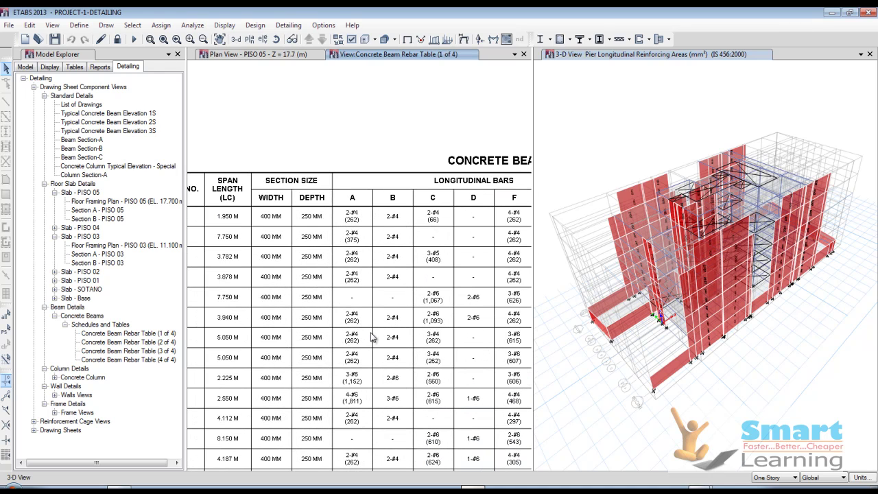
- Examine the beam IDs, span numbers and span lengths down the rows of the concrete beam rebar table
middle_drag(304, 266, 347, 250)
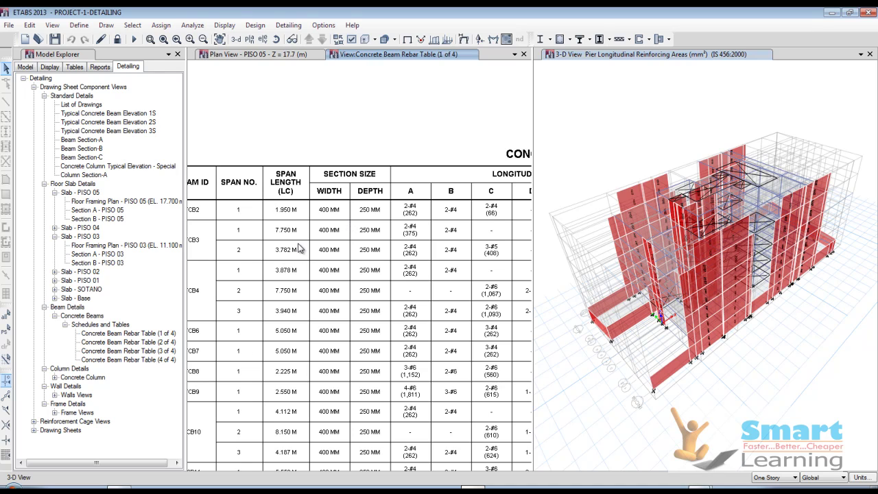
scroll(299, 247, down, 1)
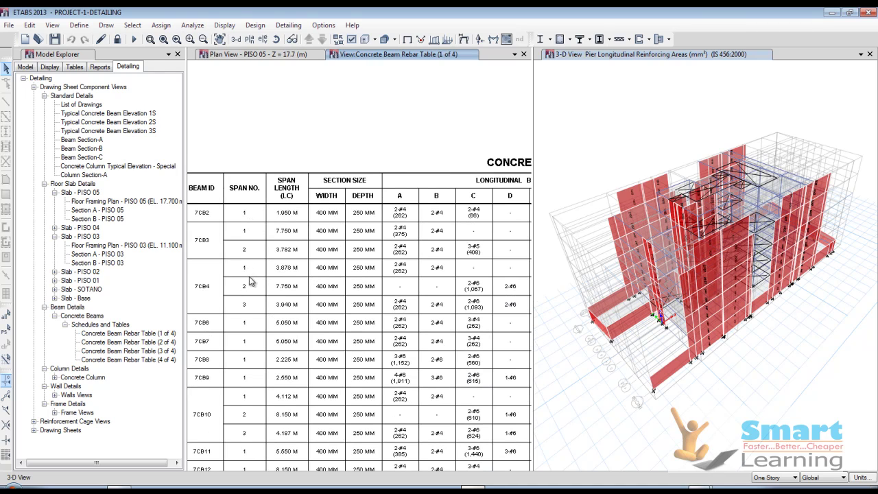
scroll(319, 302, down, 5)
middle_drag(305, 308, 279, 158)
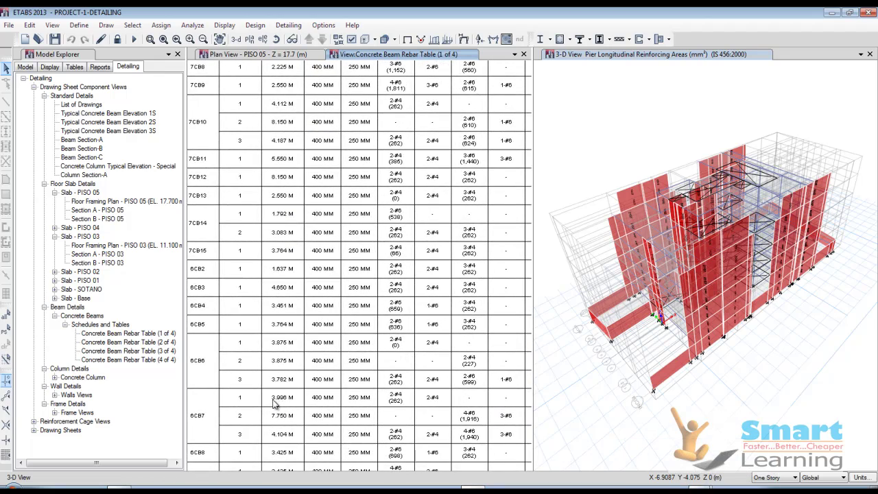
scroll(273, 310, down, 4)
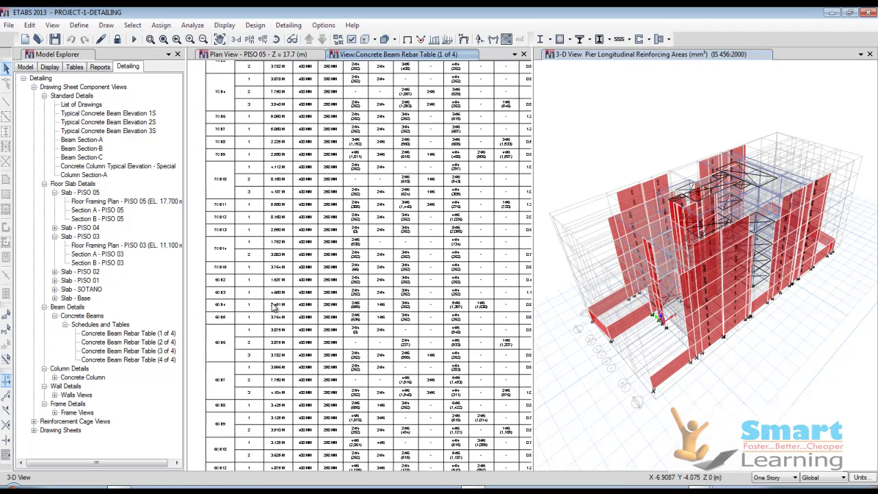
scroll(273, 310, down, 1)
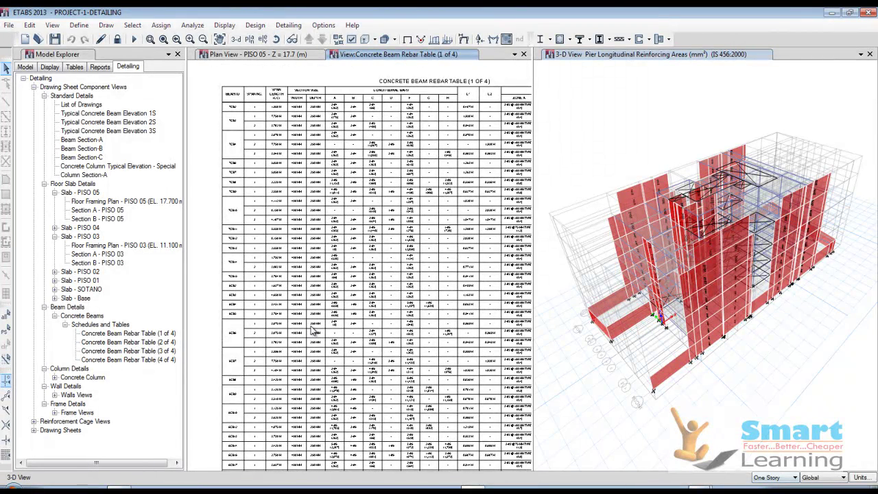
- Open the Concrete Column Layout of PISO 04 from the column framing plans and examine the column labels around the core
click(55, 378)
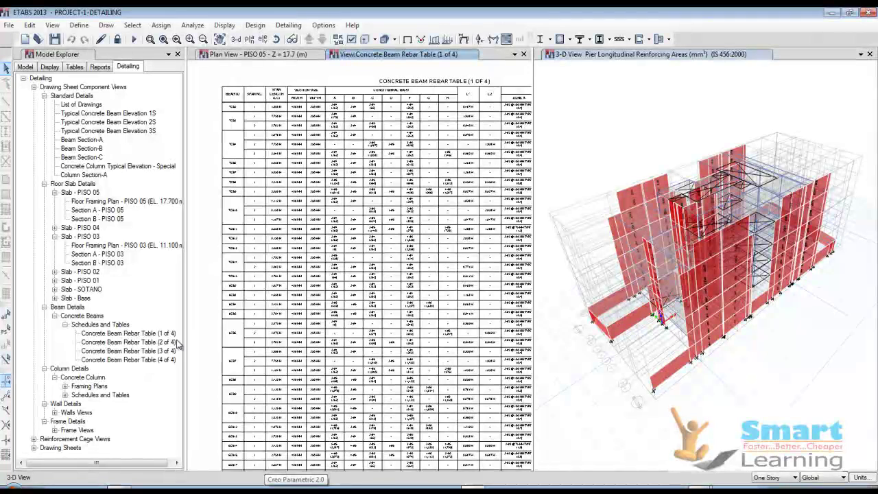
click(65, 386)
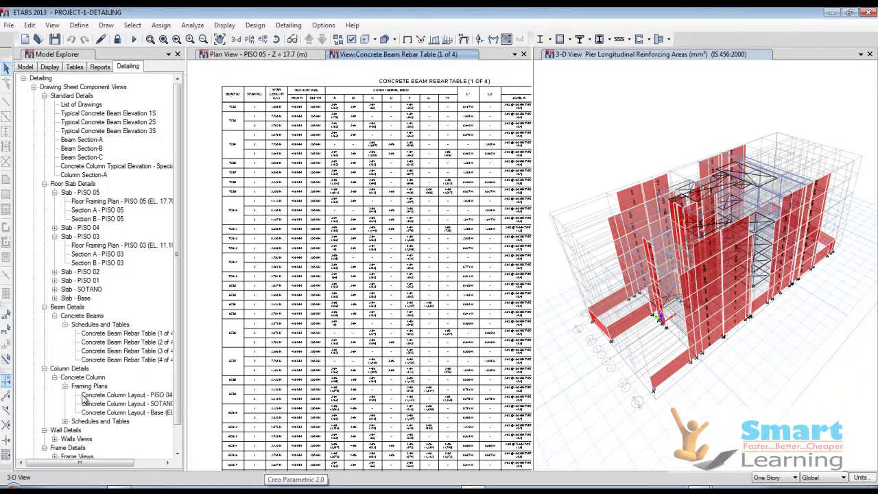
double_click(100, 394)
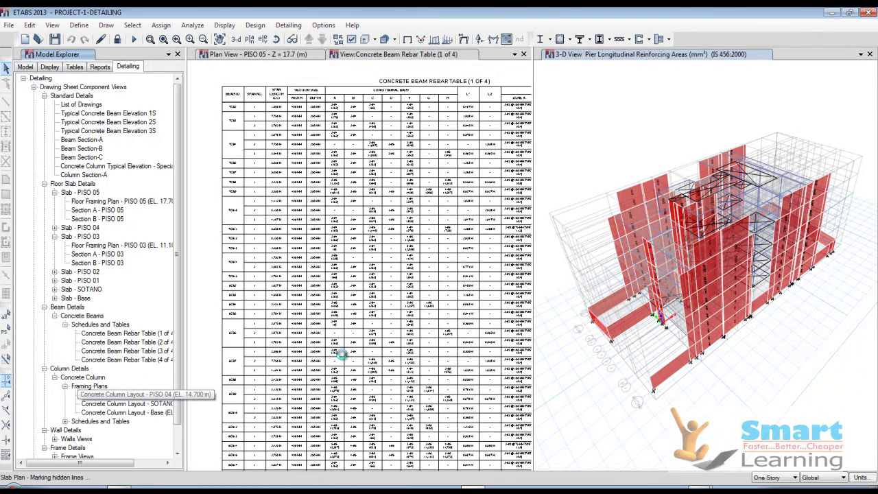
scroll(329, 273, up, 5)
scroll(284, 212, up, 3)
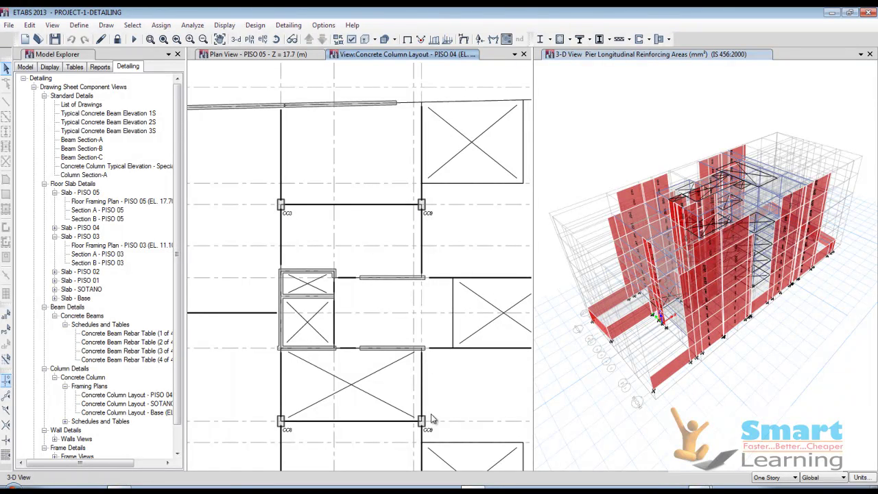
- Examine the PISO 04 column layout along grids A to F, including its grid dimensions and column positions
scroll(310, 270, down, 3)
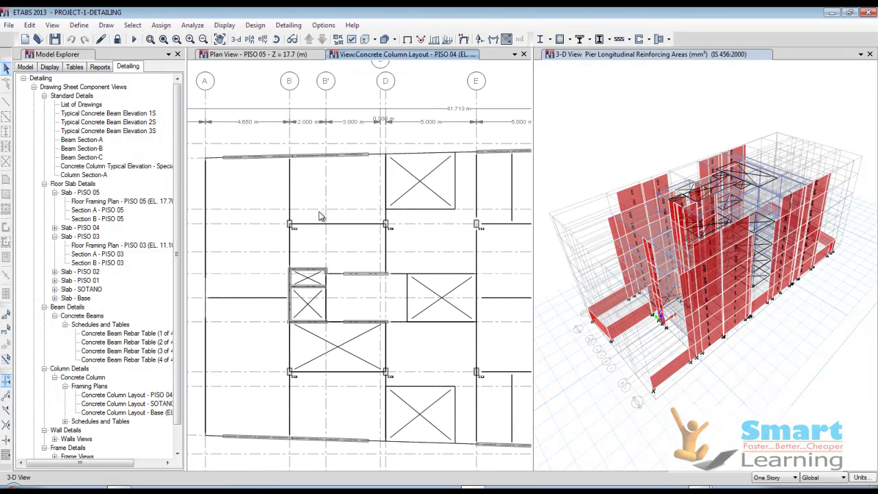
scroll(330, 189, down, 1)
scroll(330, 187, up, 1)
middle_drag(370, 217, 343, 265)
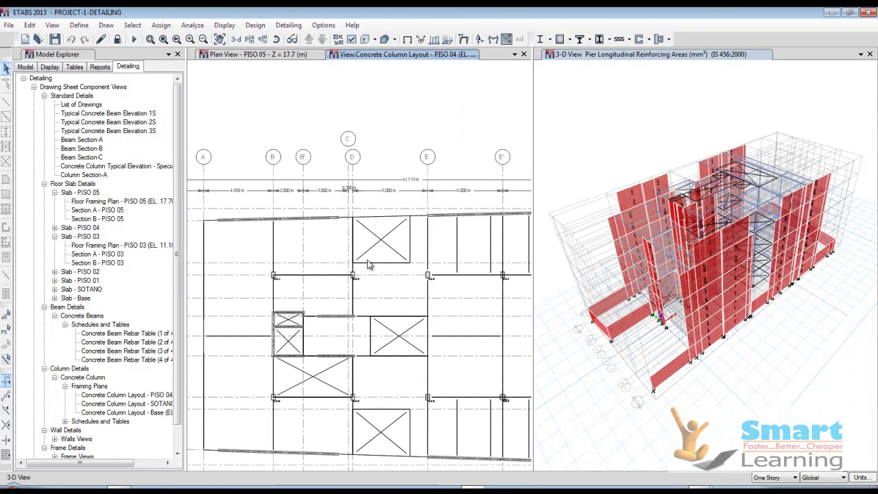
middle_drag(430, 258, 364, 231)
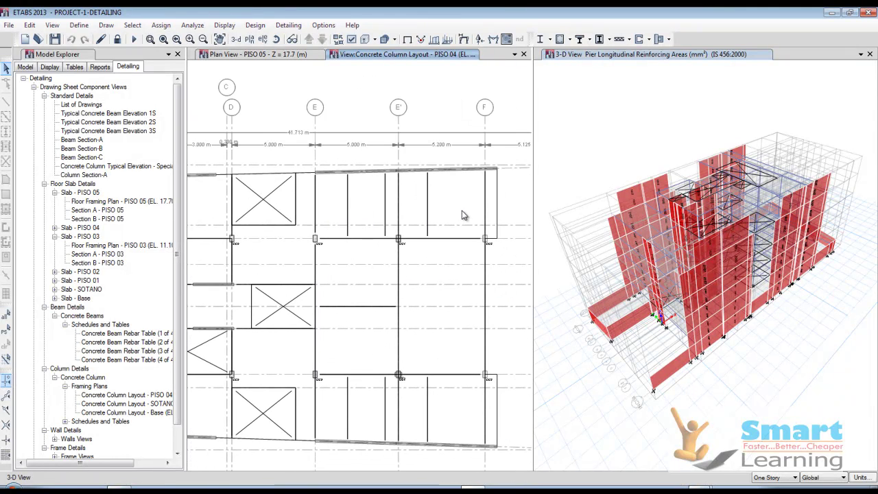
scroll(463, 214, up, 2)
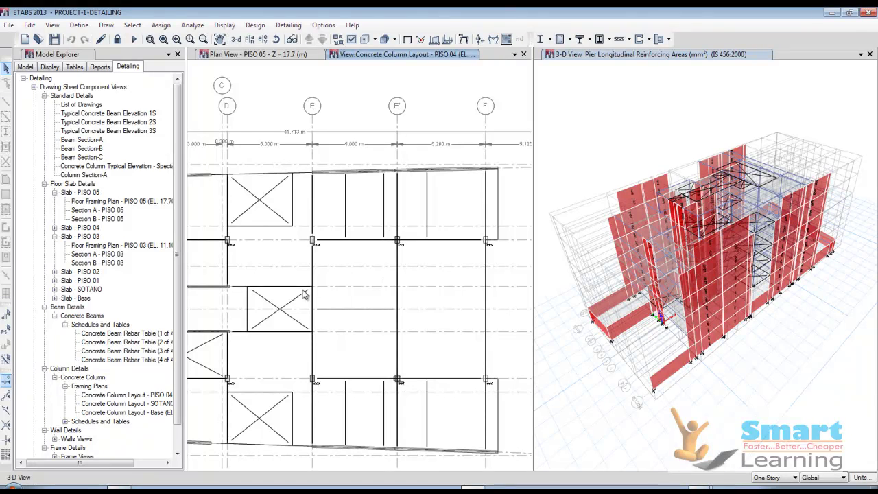
scroll(179, 296, down, 1)
- Open the Concrete Column Layout of the SOTANO level and view the whole plan
click(165, 369)
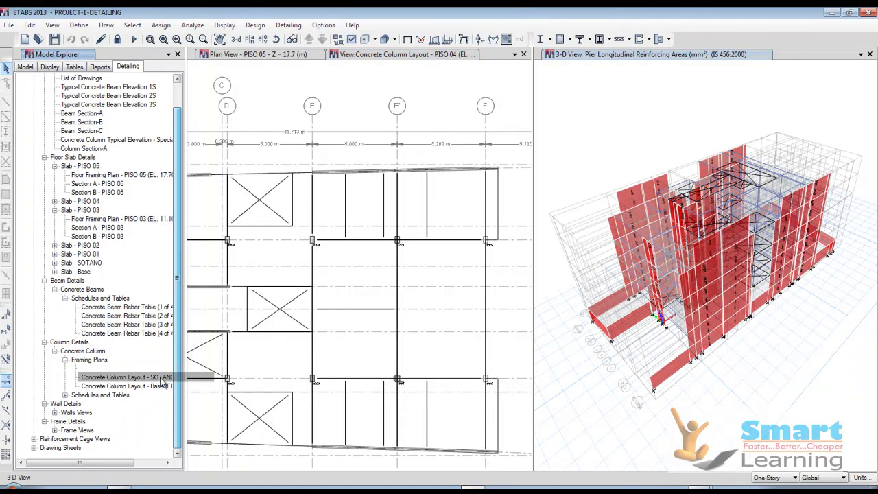
click(114, 379)
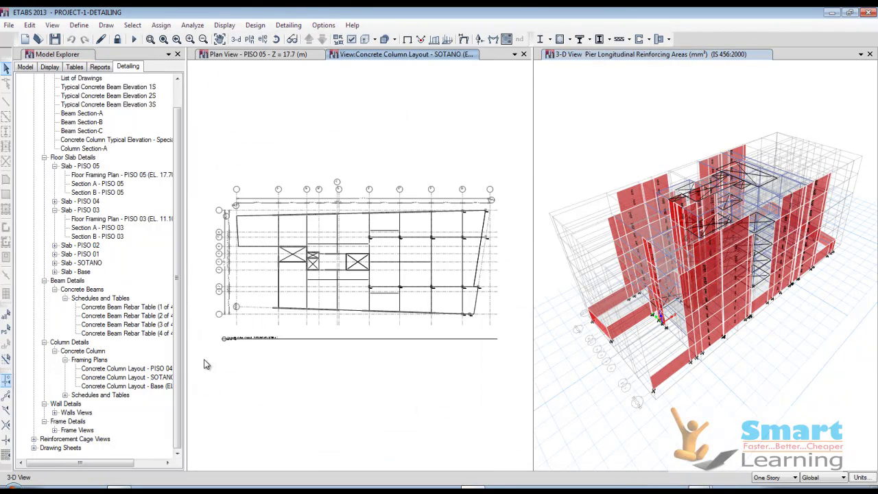
- Open the Concrete Column Schedule and examine its section, reinforcing and tie zone entries up close
click(65, 395)
click(107, 404)
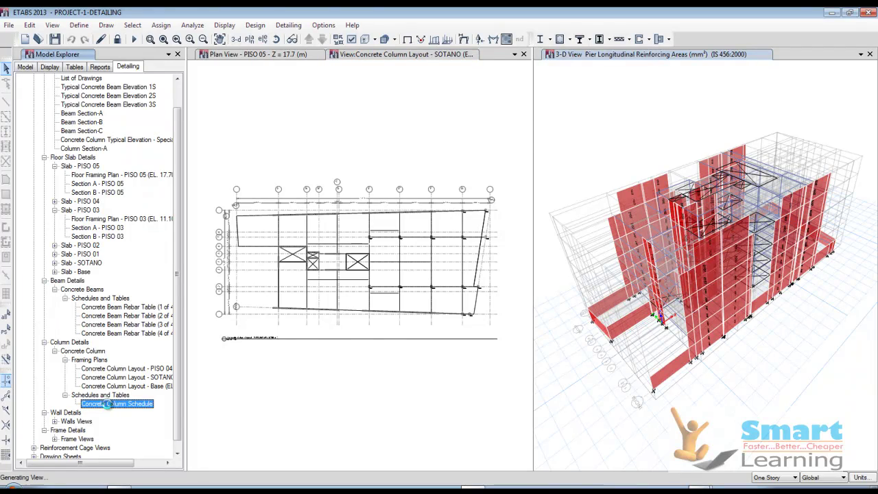
scroll(310, 246, up, 5)
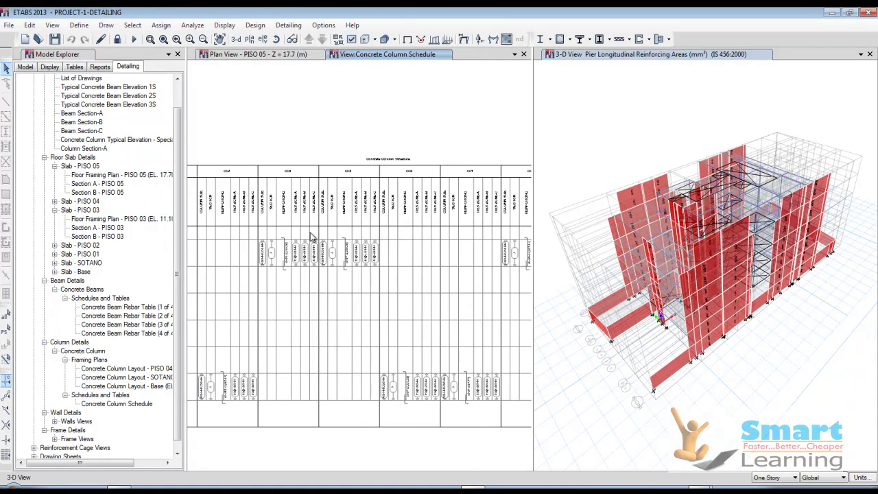
scroll(310, 245, up, 4)
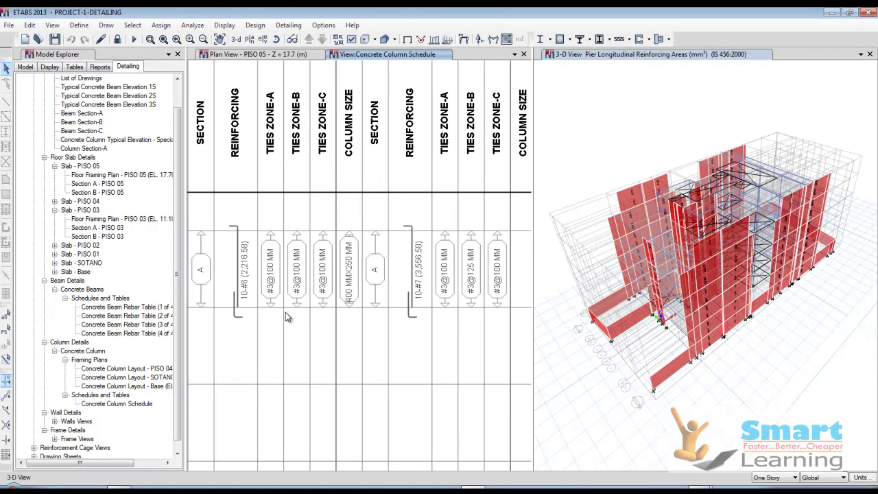
- Examine the column schedule by story from PISO 05 down to SOTANO, across columns CC2, CC3 and CC4
scroll(401, 322, down, 2)
middle_drag(402, 322, 593, 370)
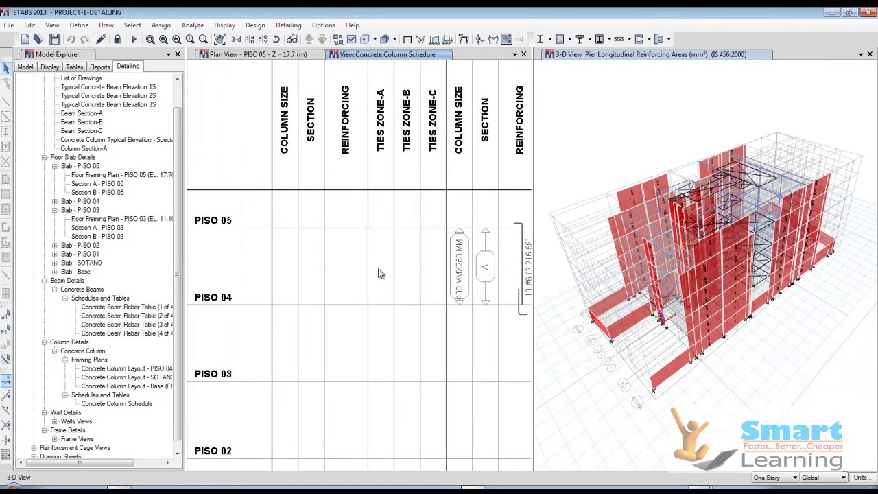
scroll(289, 292, down, 2)
scroll(267, 266, down, 1)
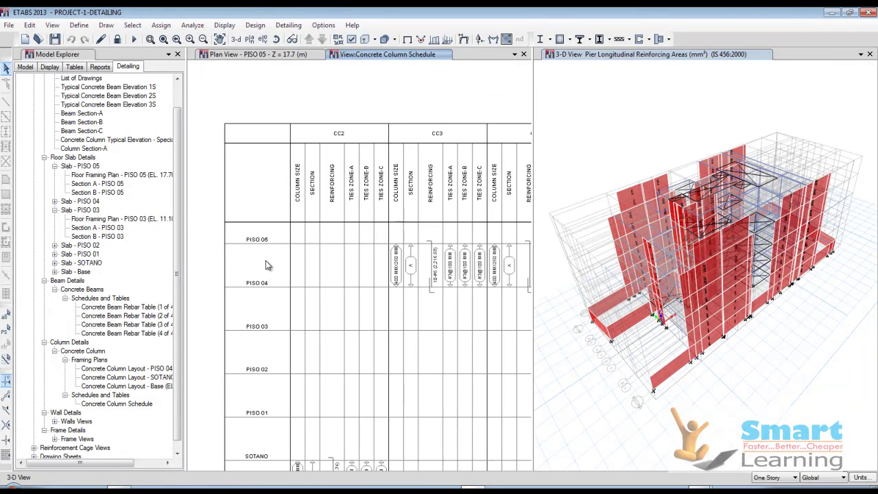
middle_drag(403, 277, 301, 247)
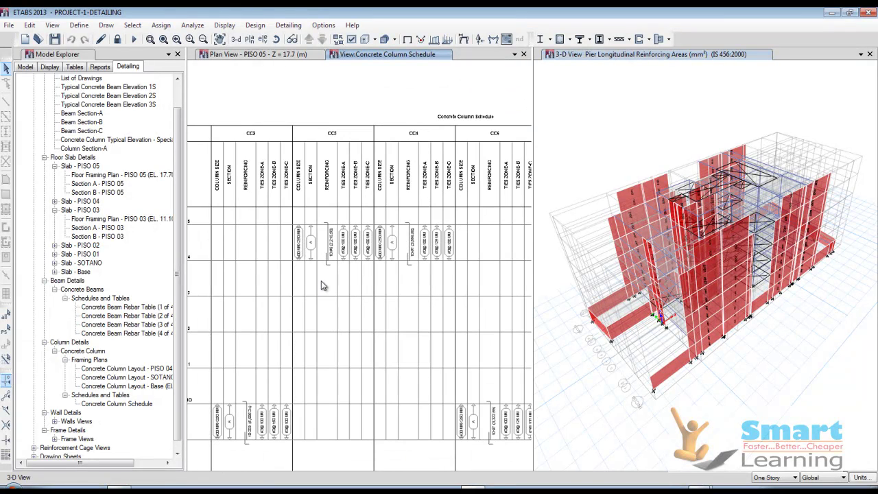
scroll(307, 314, down, 1)
- Open WallLayout - PISO 04 from the wall views and examine the core walls CW12, CW17 and CW18
drag(176, 355, 175, 385)
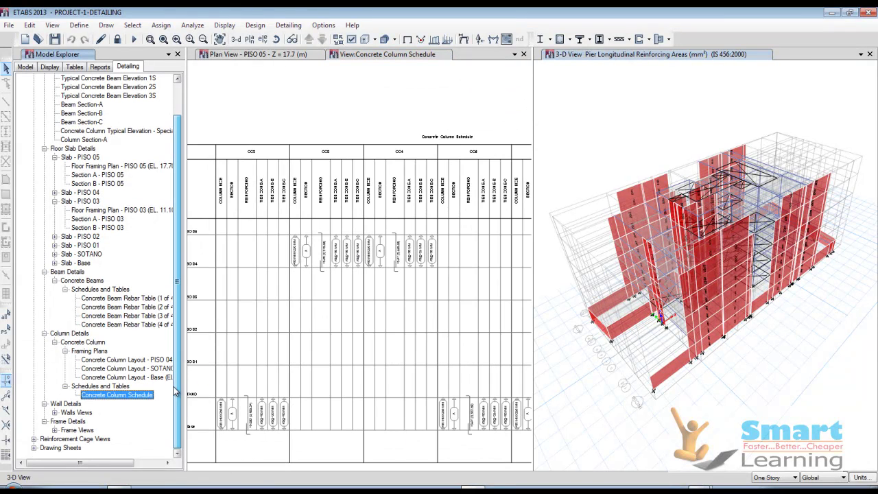
click(54, 404)
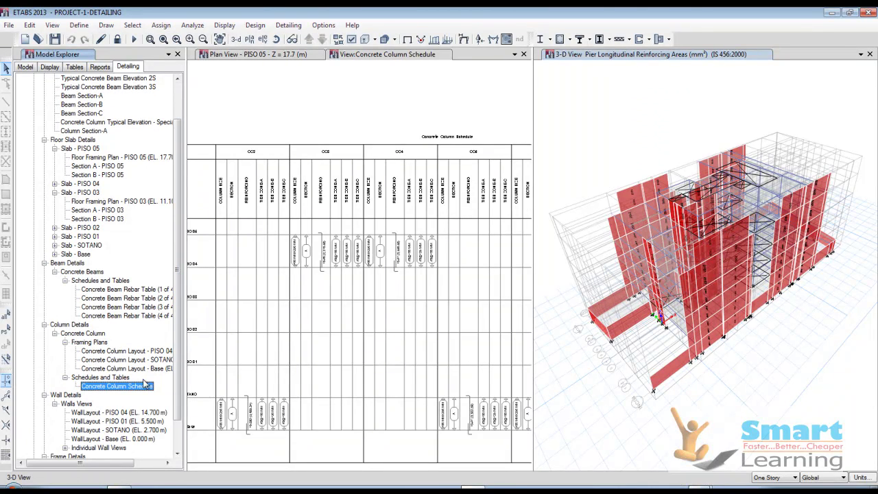
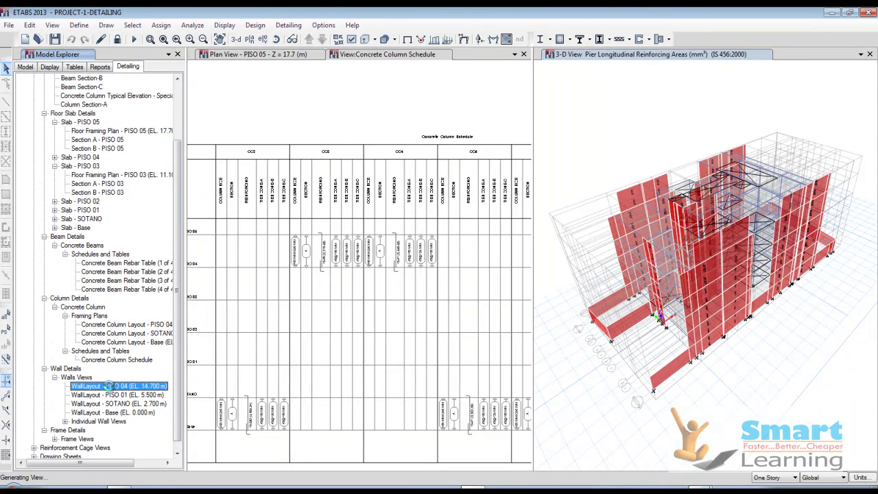
scroll(312, 271, up, 6)
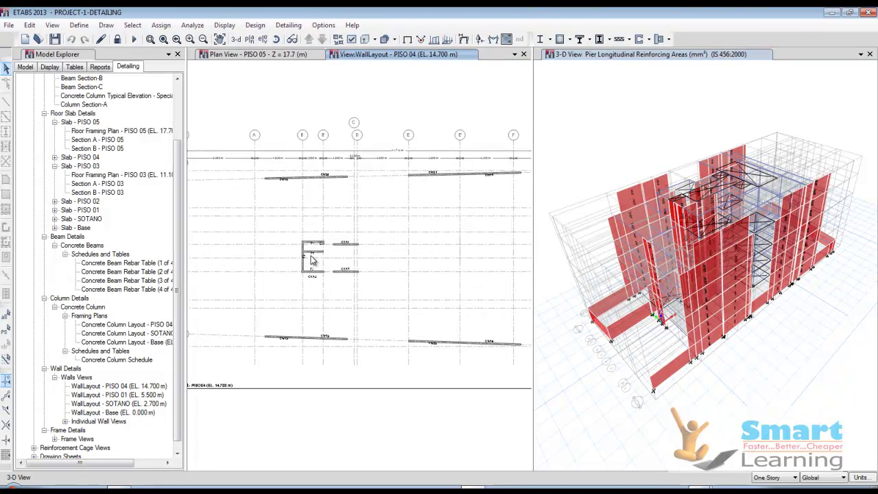
scroll(313, 252, up, 1)
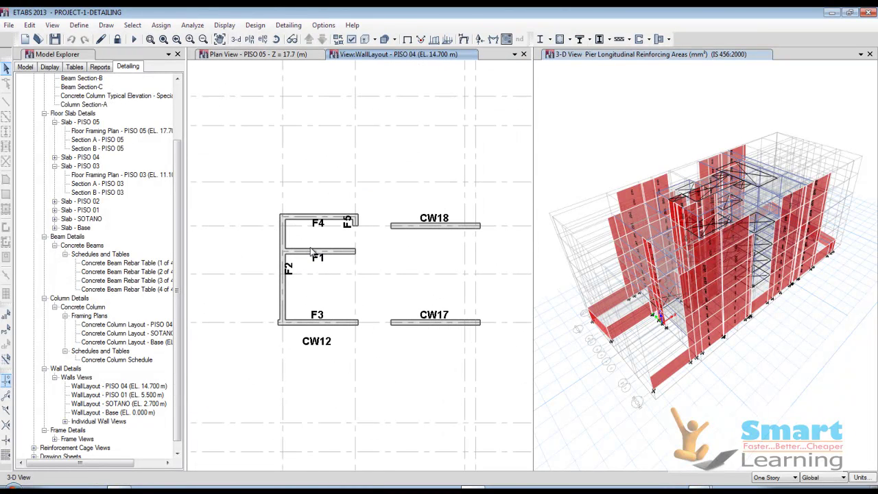
drag(180, 391, 179, 400)
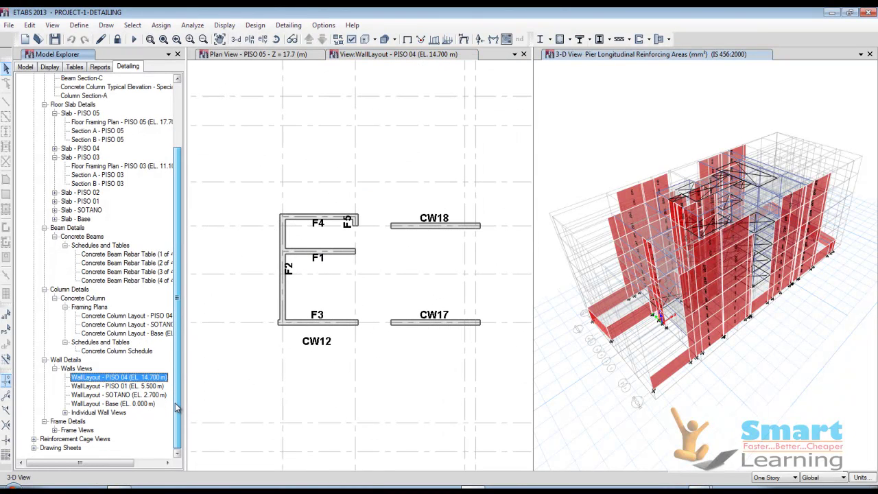
- Expand the individual wall views and open wall CW1's F1, F2 and F4 elevations and its F1 Elevation - All Bars
click(66, 413)
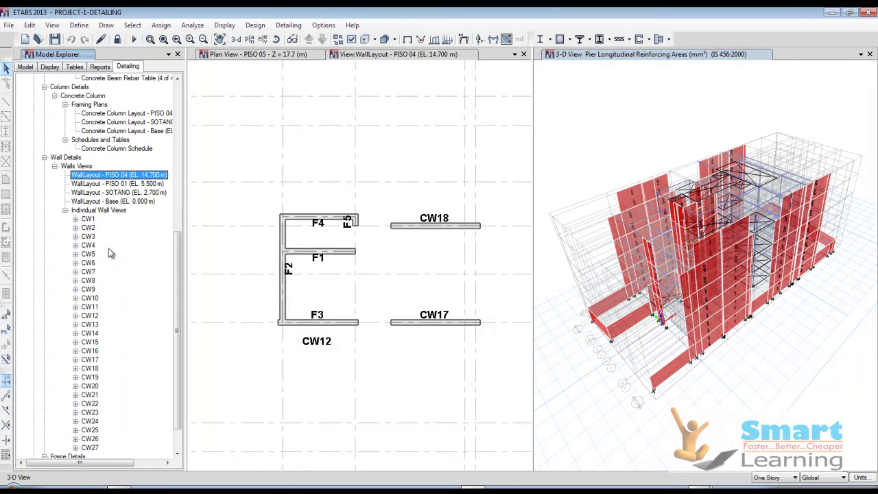
click(76, 219)
double_click(111, 228)
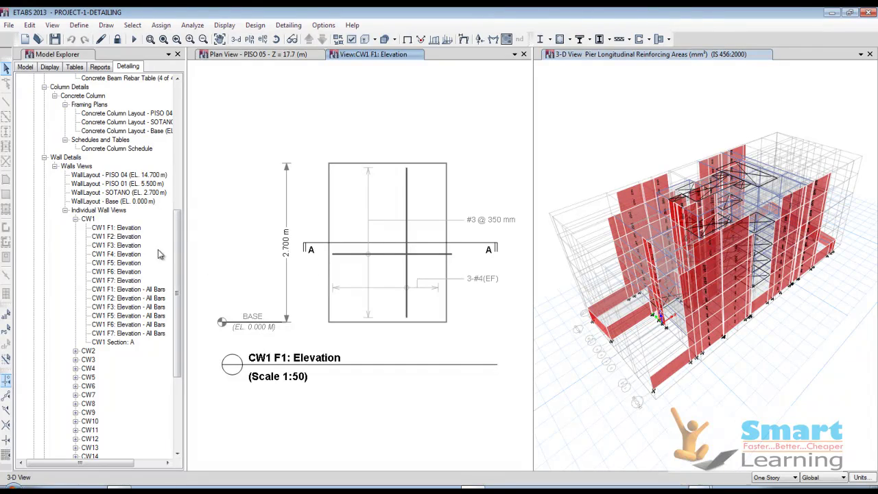
double_click(124, 237)
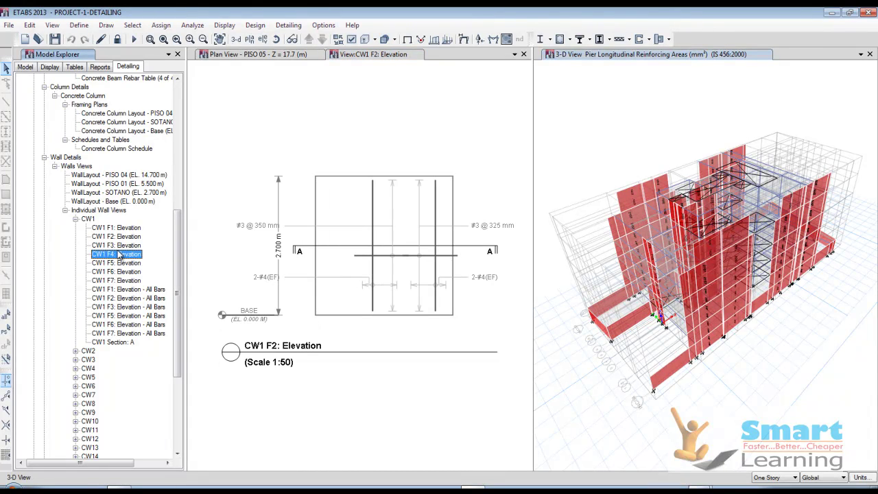
double_click(120, 255)
double_click(115, 290)
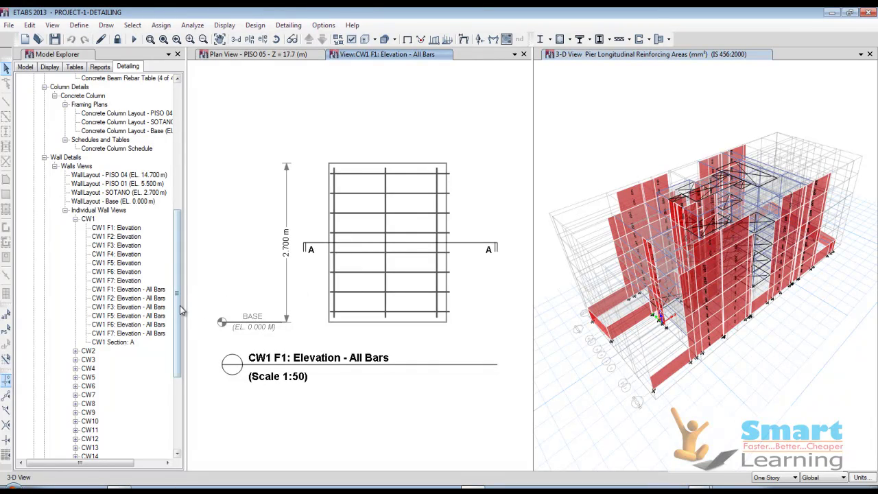
- Open the CW2 Elevation from the individual wall views, view it, and collapse the CW2 entry
scroll(173, 362, down, 6)
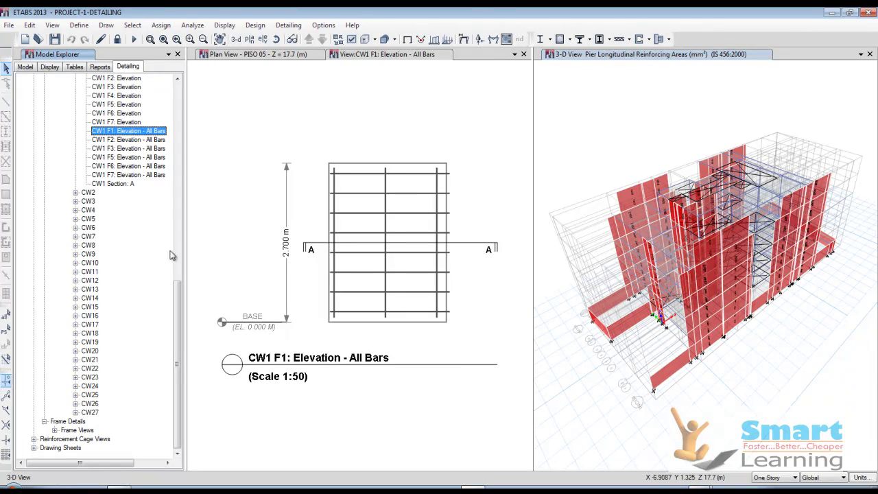
click(76, 193)
double_click(108, 201)
scroll(307, 289, up, 4)
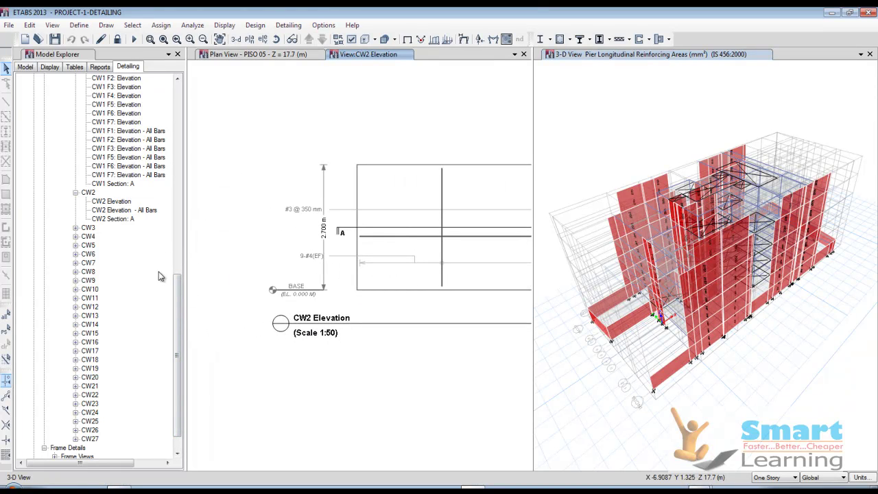
click(76, 193)
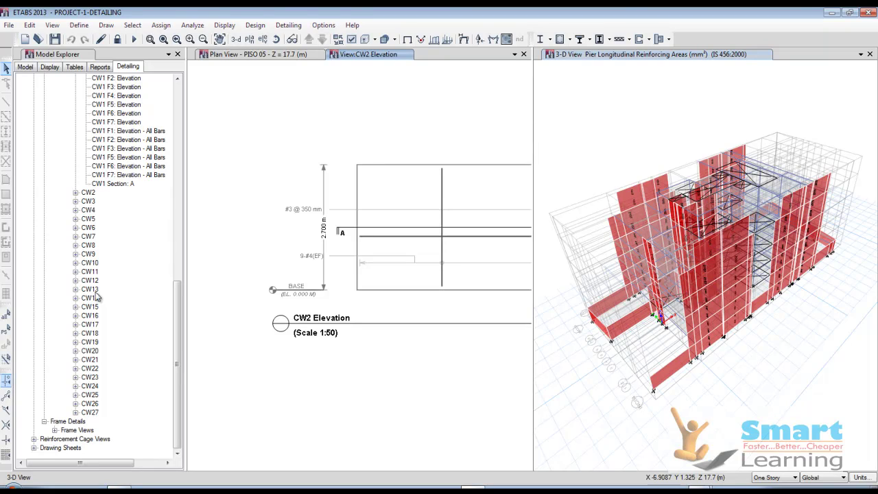
- Open Frame Layout - Base from the frame views and look over the plan
click(55, 431)
click(65, 440)
double_click(103, 447)
scroll(347, 281, up, 5)
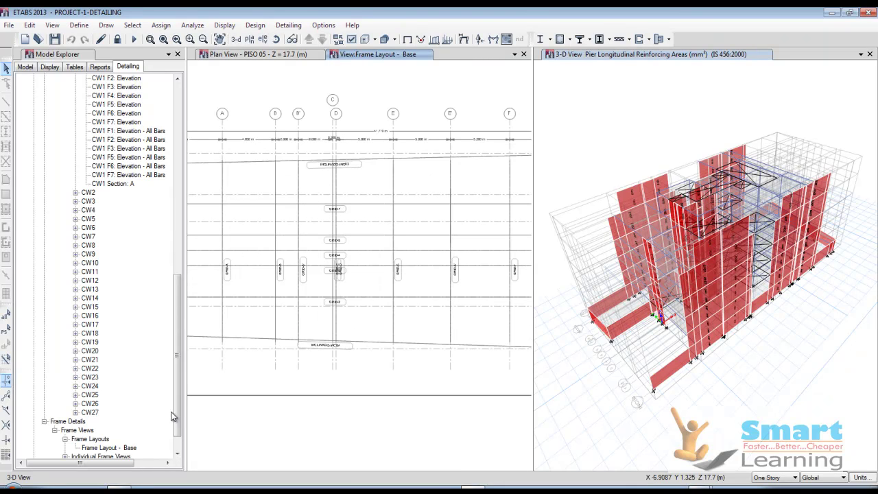
scroll(171, 414, down, 1)
- Expand the individual frame views and open GRID-A:Elevation to inspect it
click(66, 428)
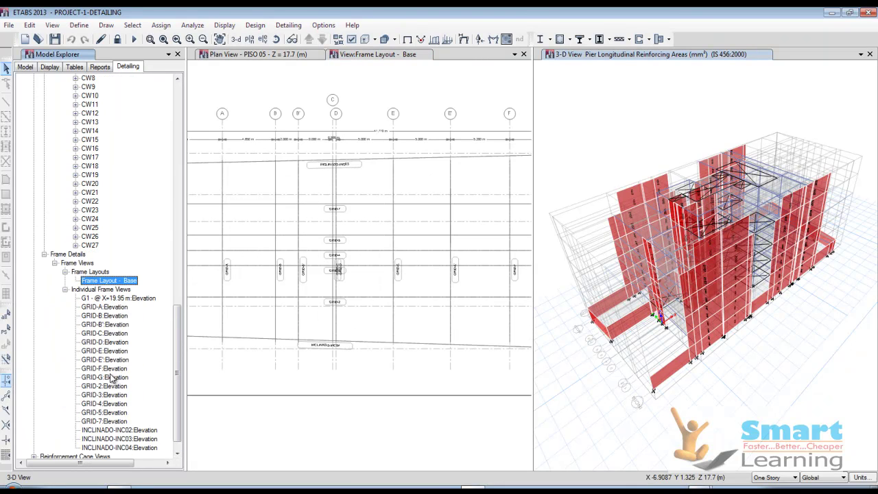
double_click(106, 307)
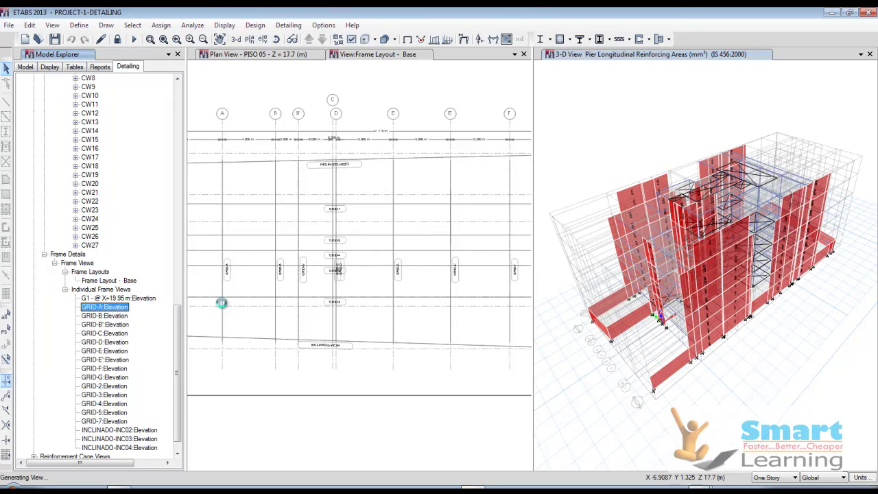
scroll(347, 248, up, 3)
scroll(347, 248, down, 3)
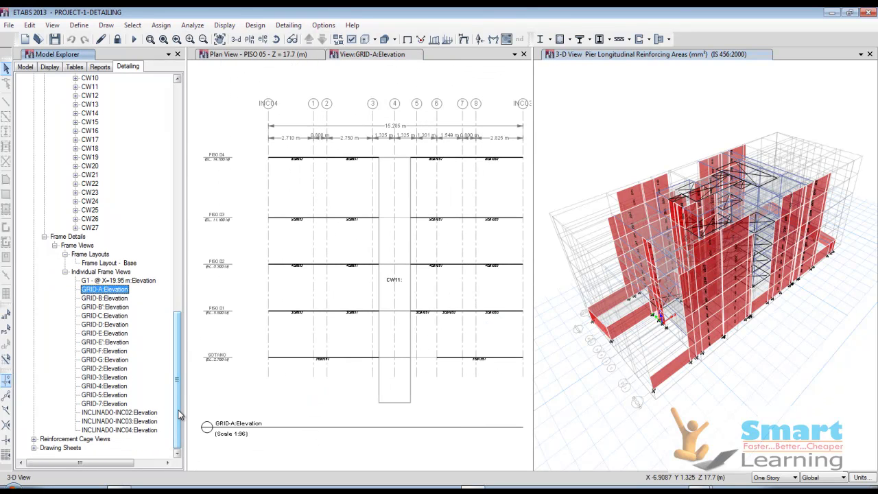
- Collapse the Standard Details and Drawing Sheet Component Views branches of the detailing tree
scroll(123, 235, up, 13)
scroll(123, 235, up, 13)
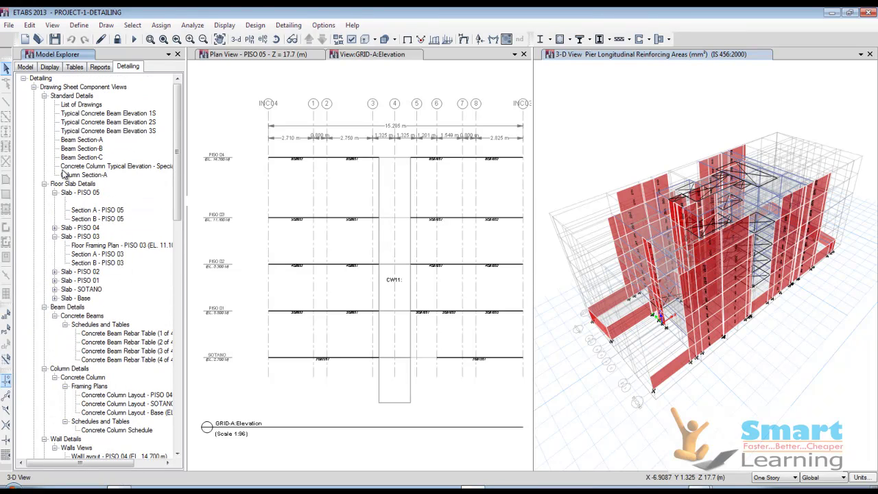
click(44, 96)
click(34, 87)
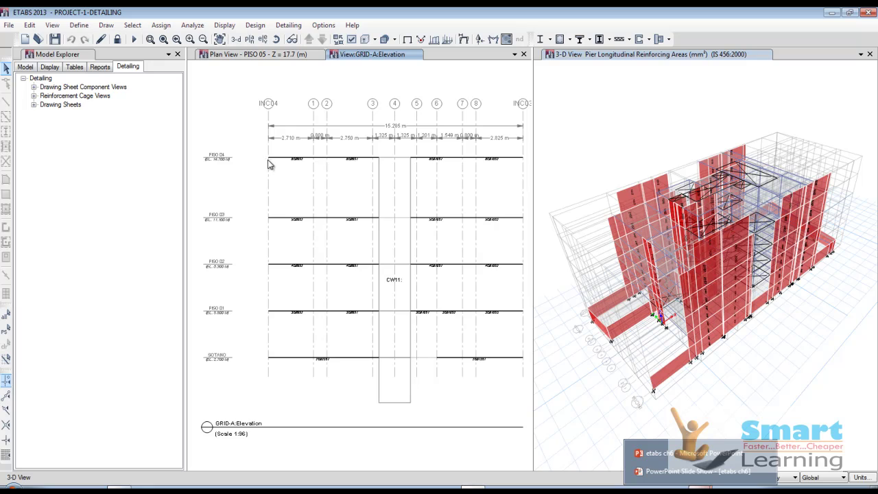
click(591, 179)
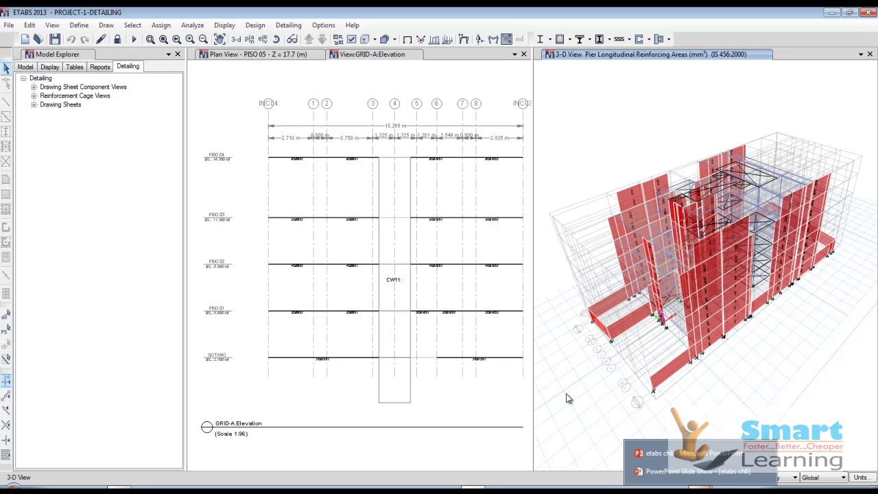
click(693, 471)
click(426, 331)
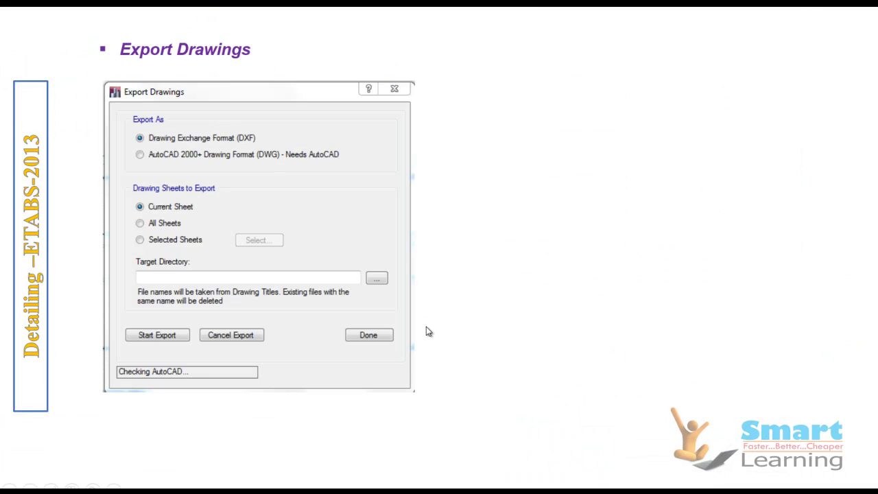
click(337, 199)
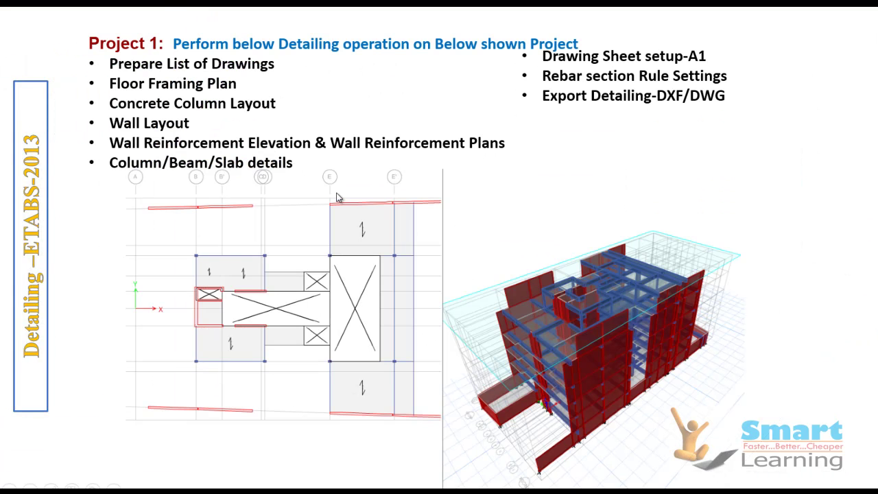
click(337, 198)
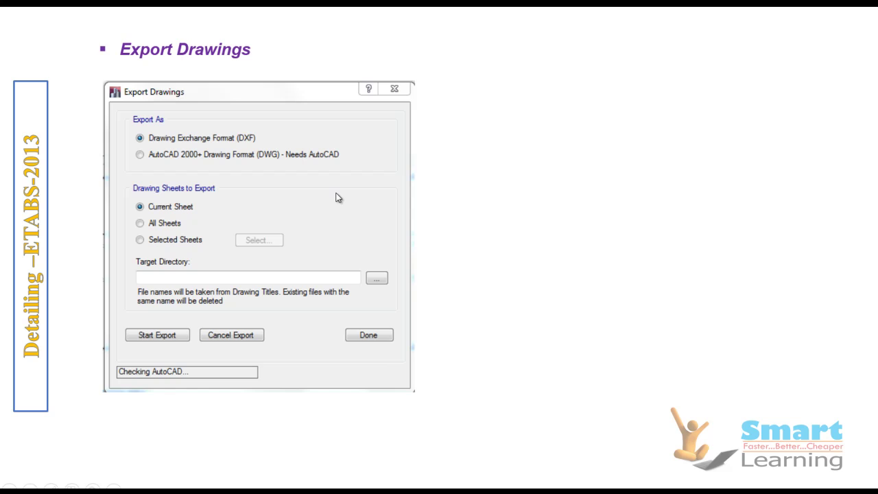
click(337, 198)
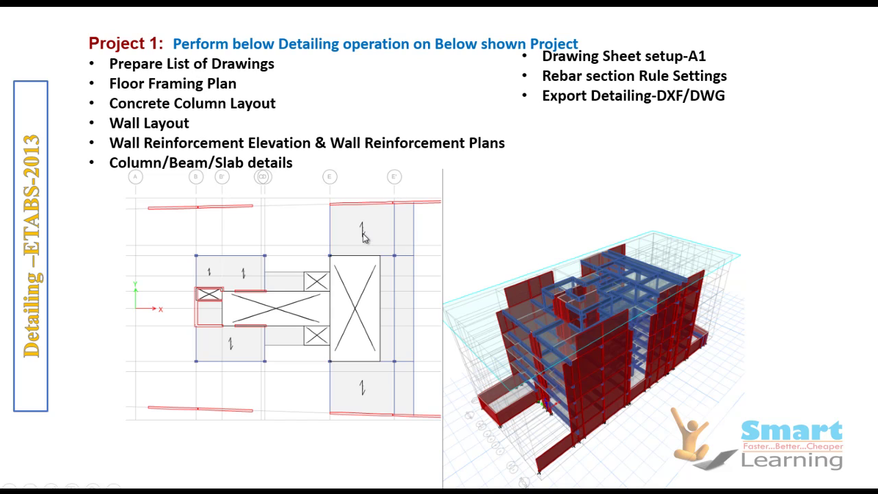
key(Left)
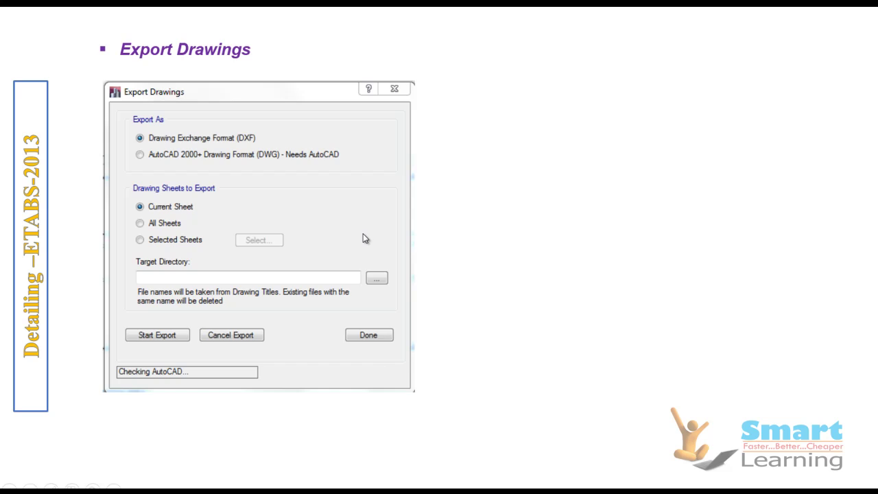
key(Left)
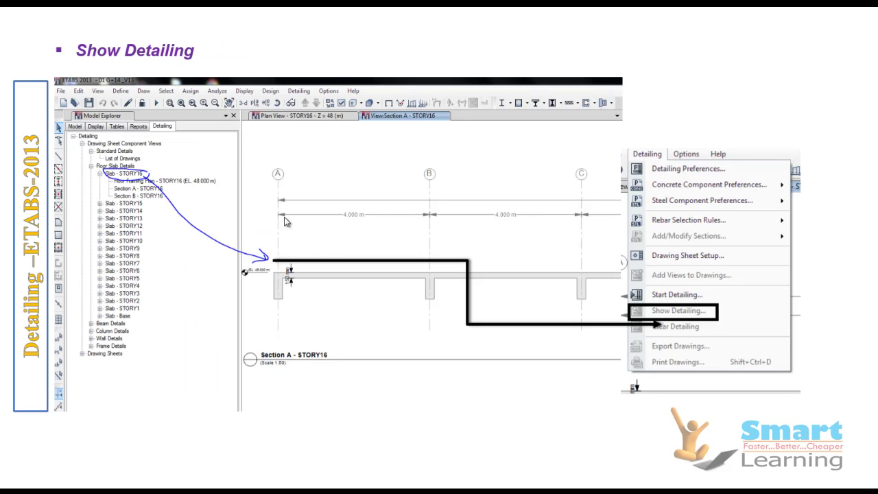
key(Right)
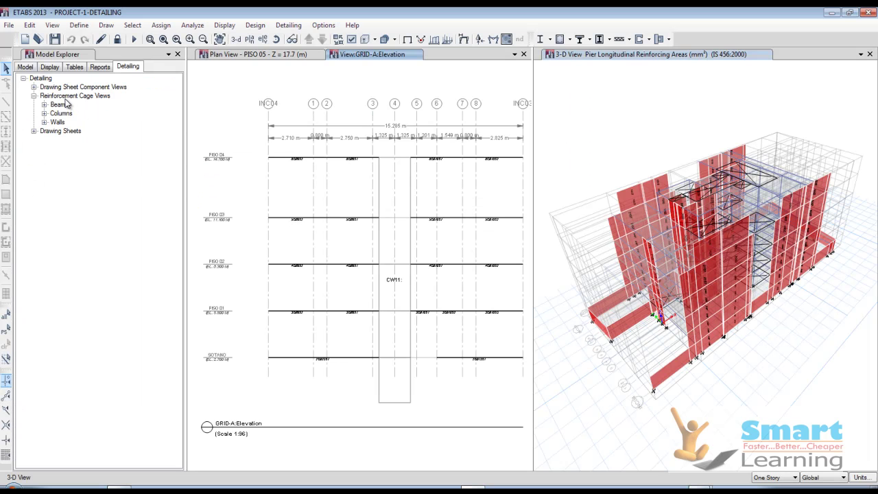
- Open the 3D reinforcement cage of beam 7CB2, inspect its bars and stirrups up close, and close the view
click(44, 104)
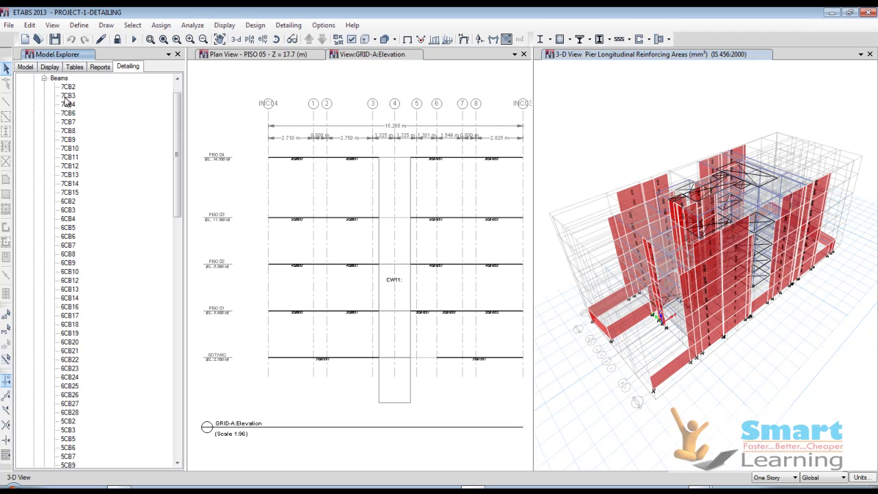
click(68, 89)
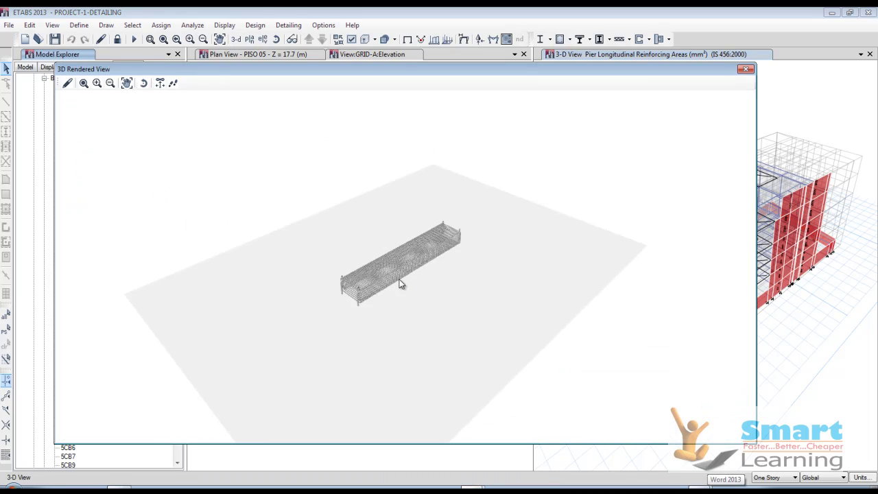
scroll(386, 278, up, 5)
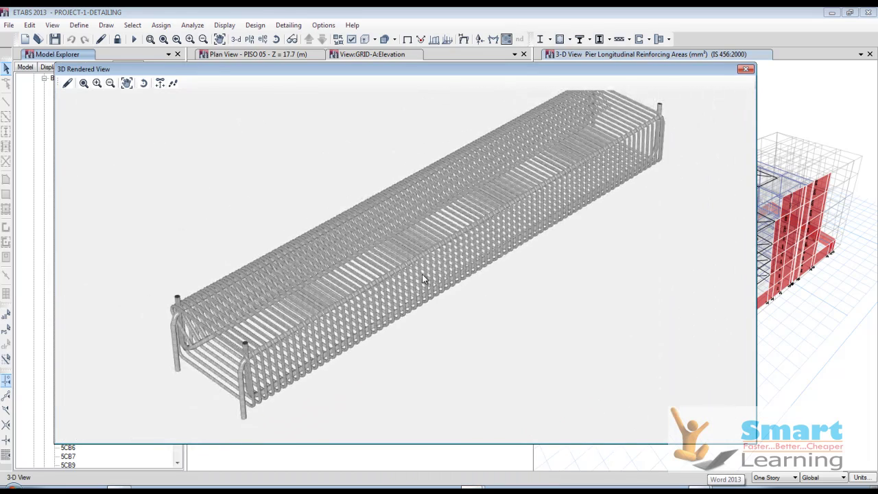
drag(385, 278, 375, 332)
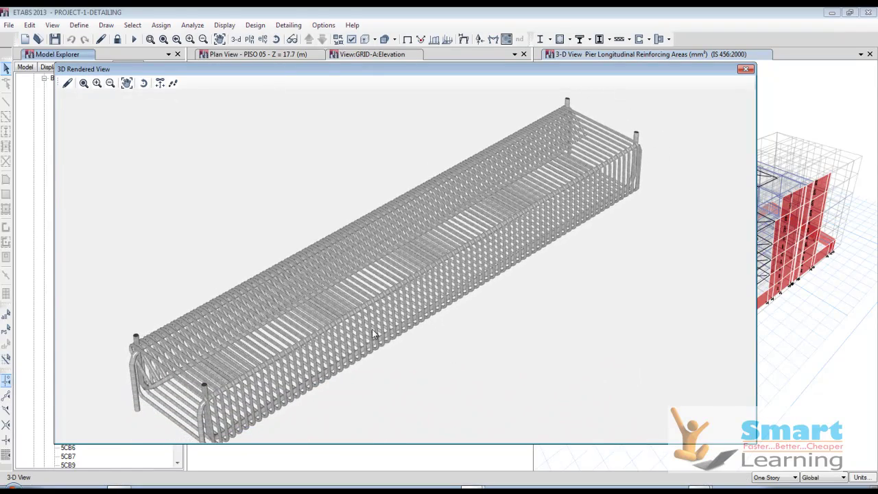
click(746, 69)
- Open the 3D reinforcement cage of beam 7CB15, examine its full length, and close the view
click(71, 193)
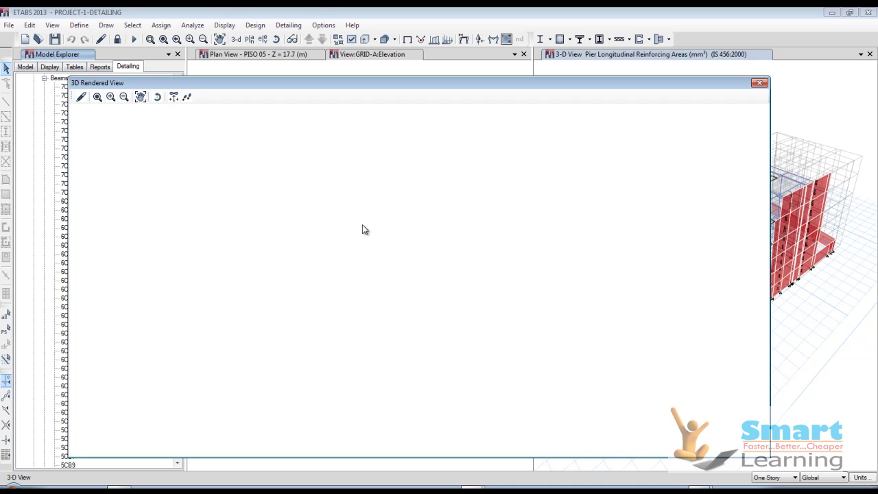
scroll(367, 273, up, 5)
scroll(425, 320, down, 5)
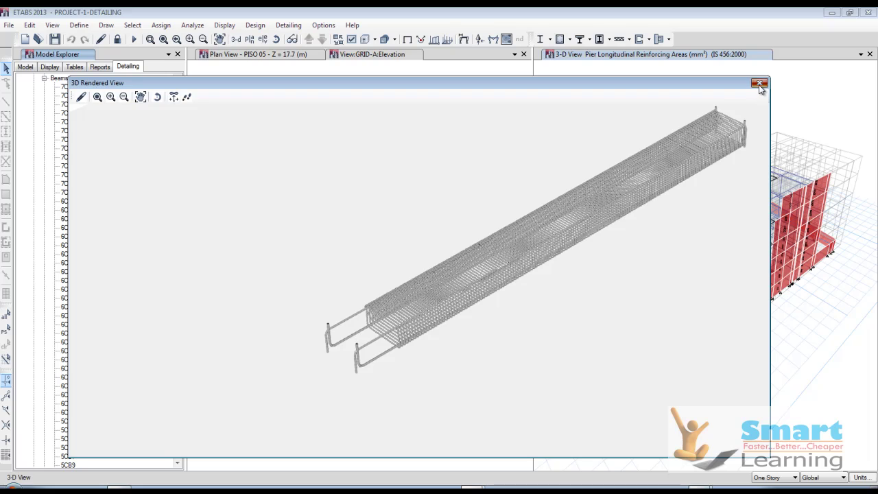
click(759, 84)
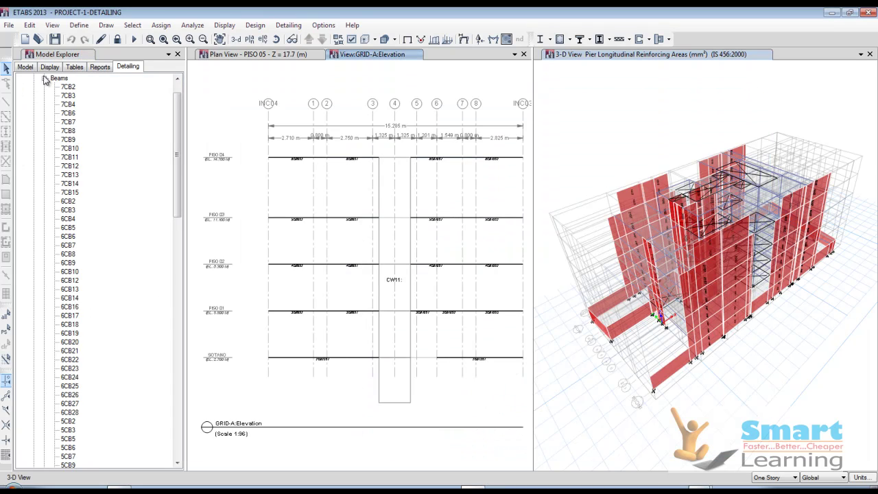
- Switch from the beam cages to the column cages, open the 3D cage of column CC2, and zoom in on its ties
click(44, 79)
click(44, 114)
click(66, 121)
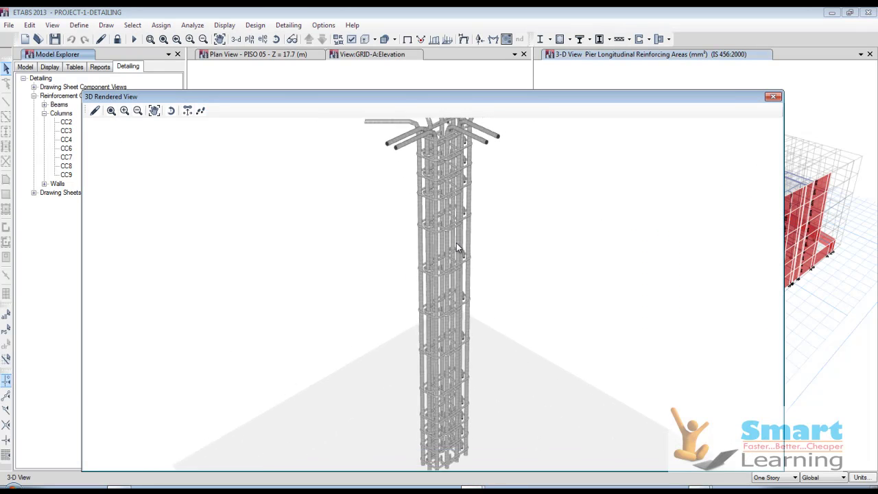
scroll(456, 243, down, 3)
drag(456, 243, 466, 221)
scroll(462, 210, up, 3)
scroll(412, 211, up, 3)
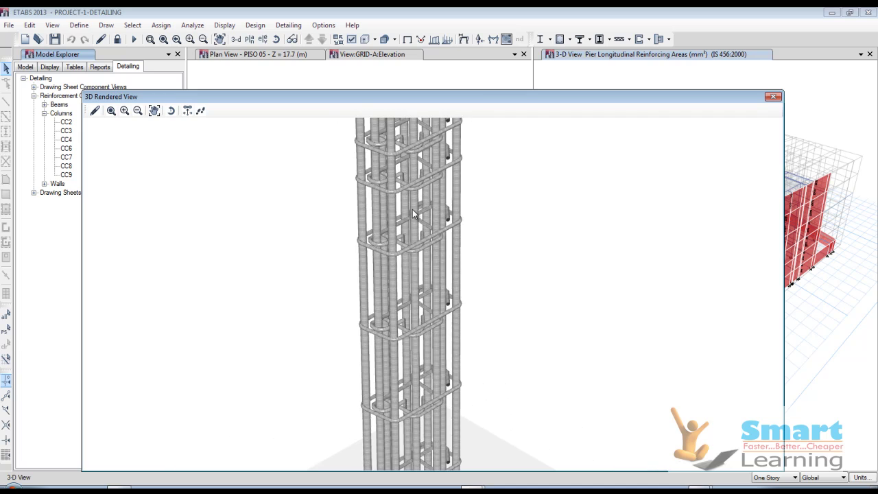
- Examine column CC2's reinforcement cage from the bent bars at its head down to the closely spaced ties at its base
drag(409, 267, 420, 60)
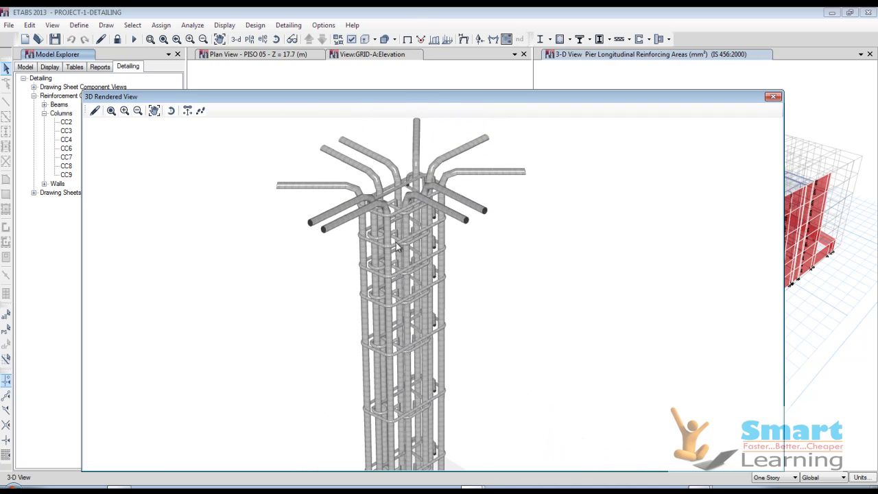
drag(402, 154, 447, 386)
scroll(447, 386, down, 5)
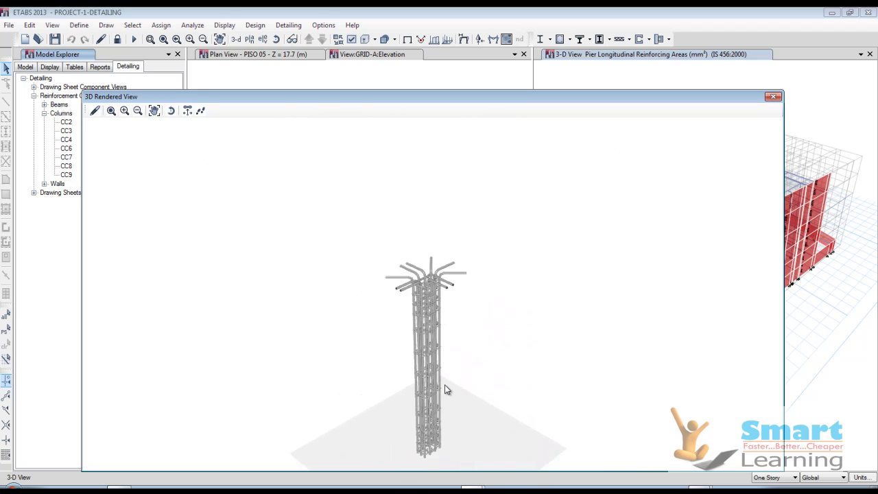
scroll(428, 450, up, 10)
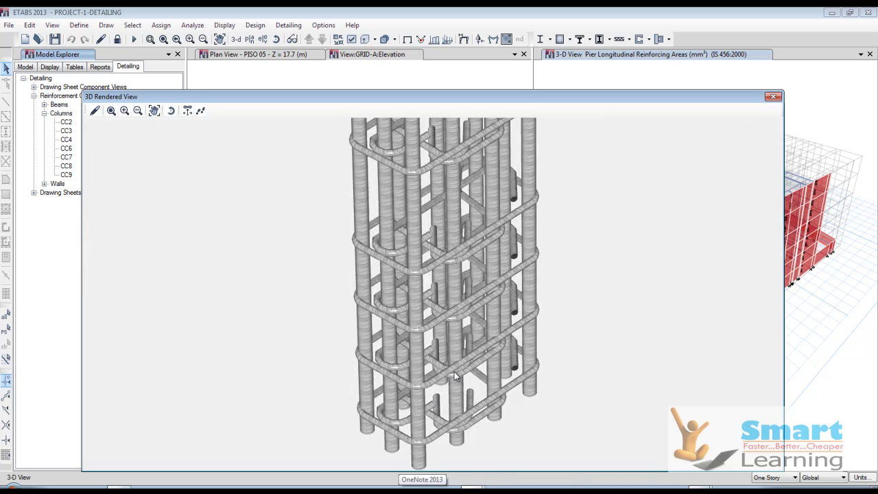
scroll(457, 357, down, 2)
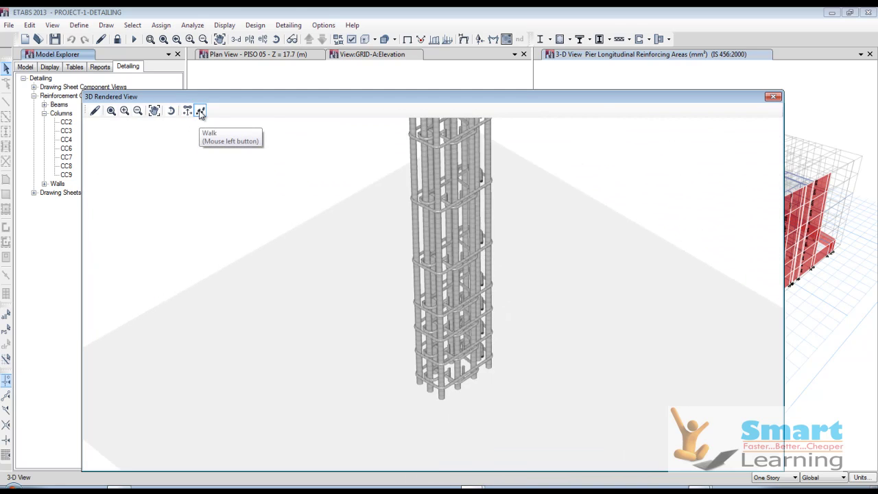
drag(325, 307, 405, 183)
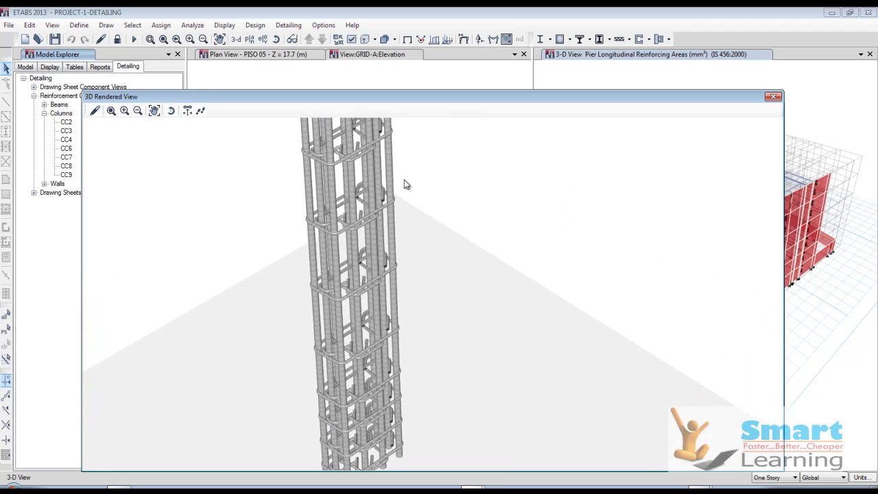
- Orbit column CC2's reinforcement cage, inspect its ties and bent head bars from above, and close the view
click(171, 110)
mouse_move(340, 229)
mouse_down()
mouse_move(300, 368)
mouse_move(279, 380)
mouse_move(273, 296)
mouse_move(337, 143)
mouse_move(435, 198)
mouse_move(342, 281)
mouse_move(262, 245)
mouse_move(343, 219)
mouse_up()
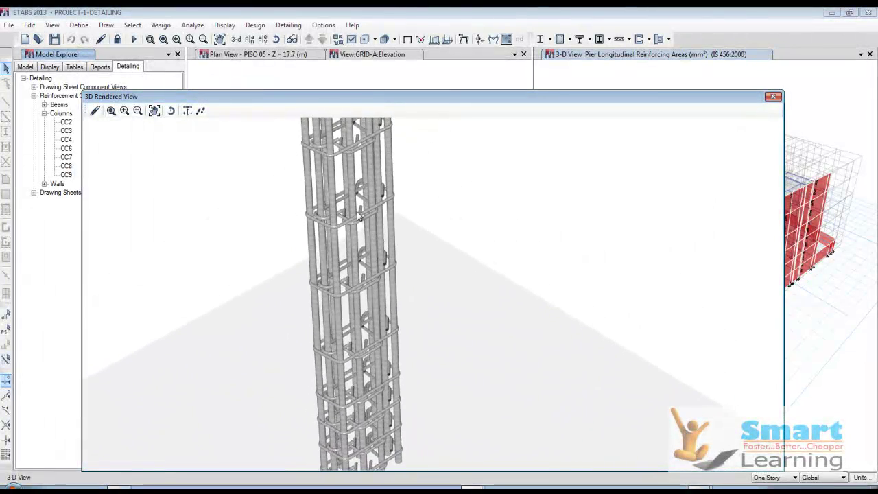
scroll(358, 216, up, 5)
scroll(359, 219, up, 2)
scroll(314, 213, down, 5)
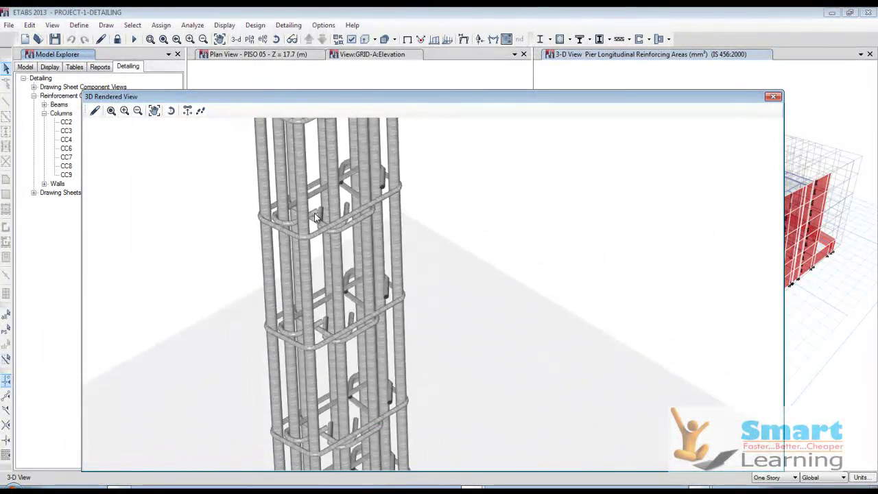
drag(314, 213, 302, 477)
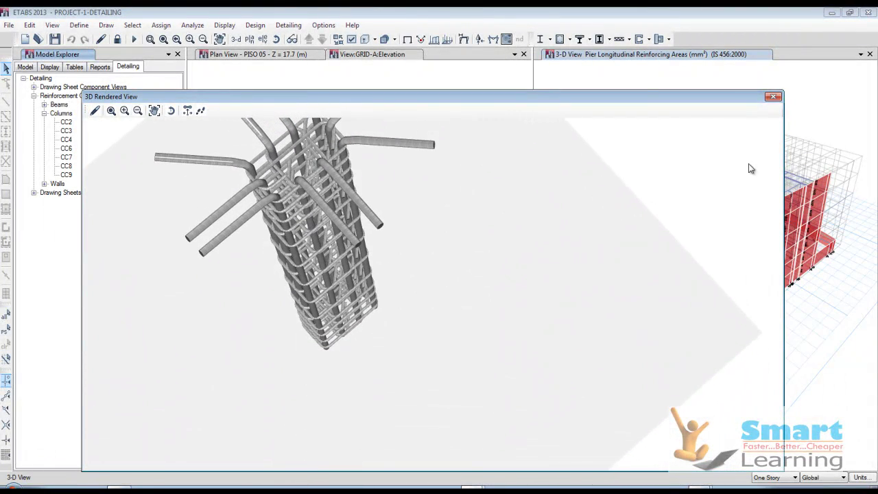
click(774, 96)
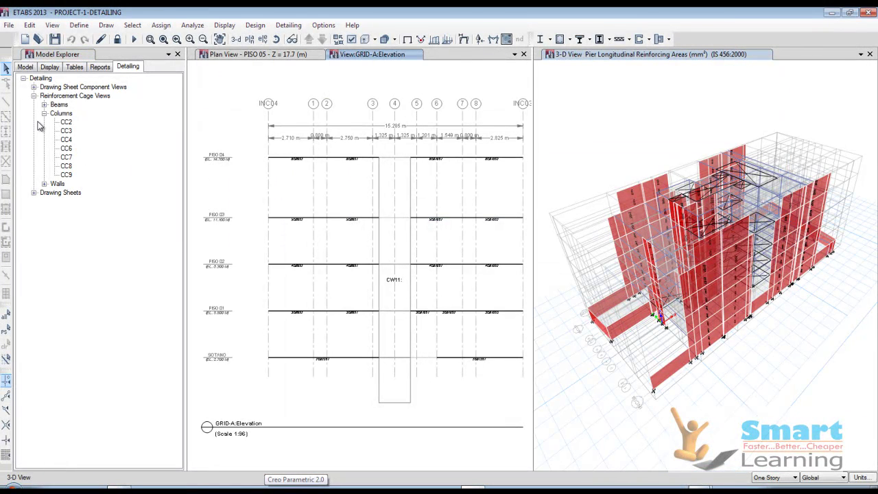
- Switch to the wall cages, open the 3D reinforcement cage of wall CW1, and inspect the densely tied bars at its end
click(44, 184)
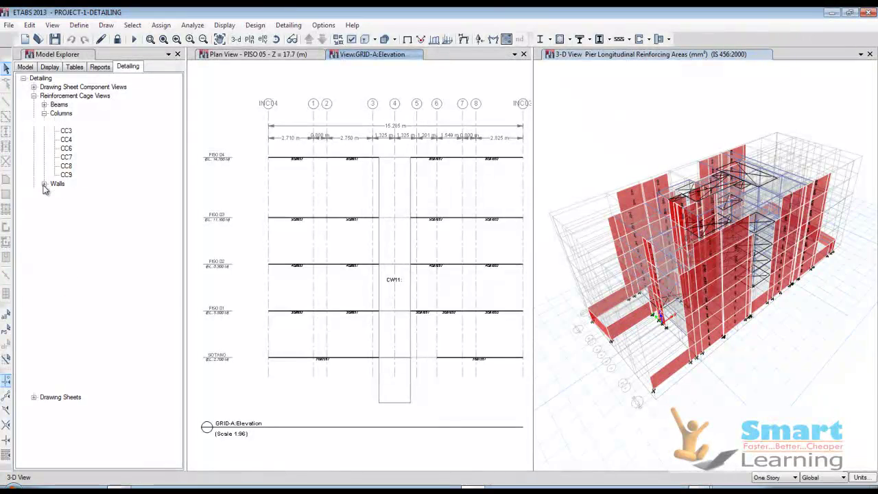
double_click(66, 193)
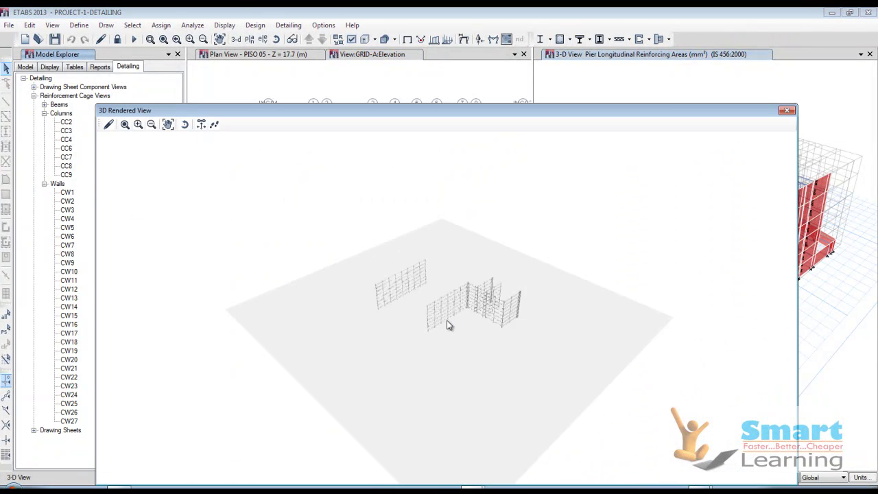
scroll(382, 310, up, 10)
scroll(507, 263, down, 5)
middle_drag(388, 209, 444, 231)
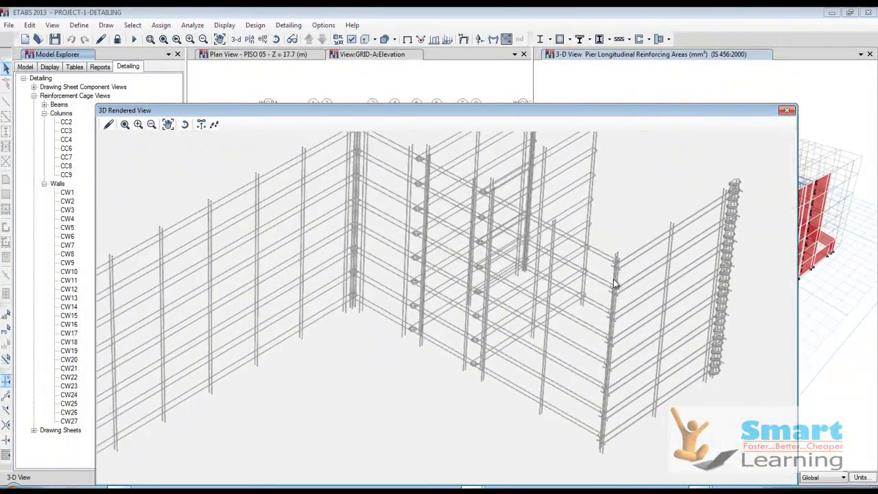
scroll(618, 278, up, 5)
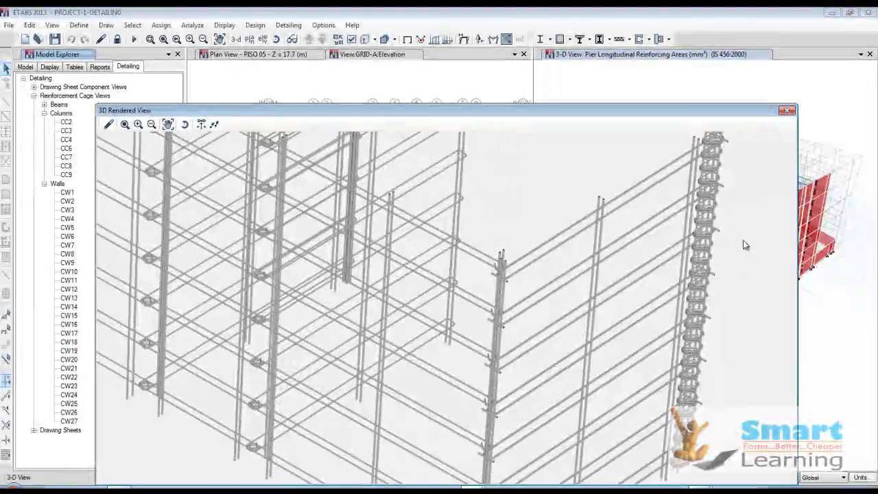
middle_drag(746, 245, 734, 148)
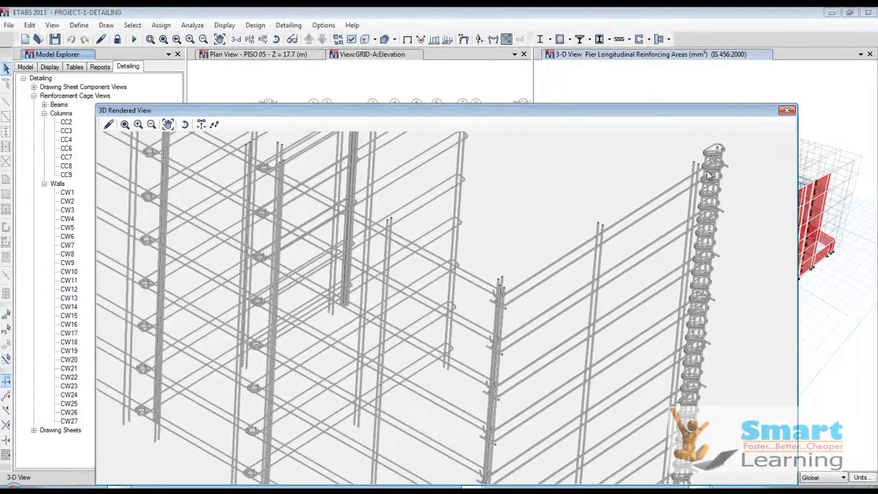
- Examine the remaining segments of wall CW1's reinforcement cage, return to its overall layout, and close the view
scroll(710, 175, down, 8)
middle_drag(487, 249, 143, 320)
scroll(139, 306, up, 5)
scroll(139, 303, up, 3)
scroll(192, 273, down, 3)
scroll(194, 273, down, 5)
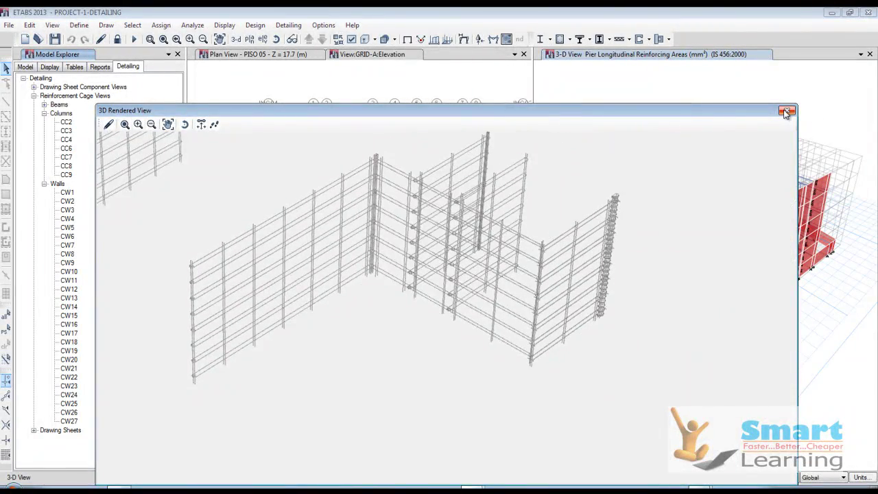
click(786, 112)
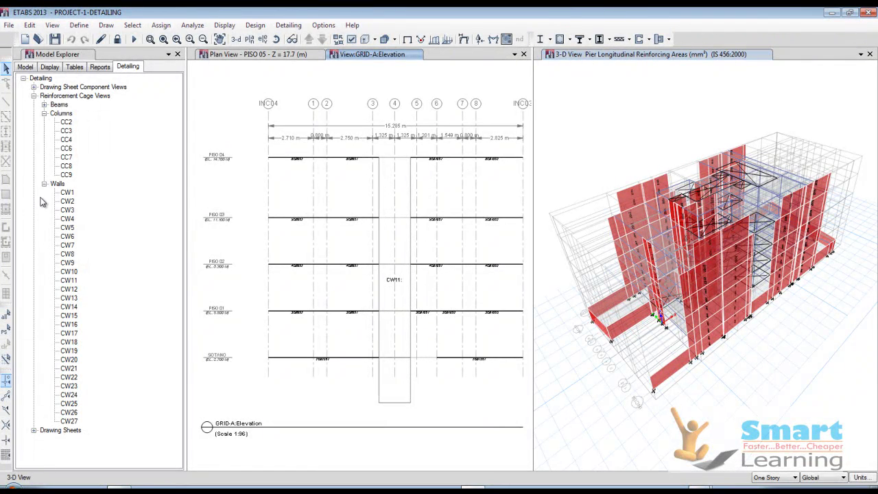
- Collapse the cage lists, open the Concrete Beam Schedule (Seismic) (4 of 4) drawing sheet, and read its beam rebar table
click(43, 114)
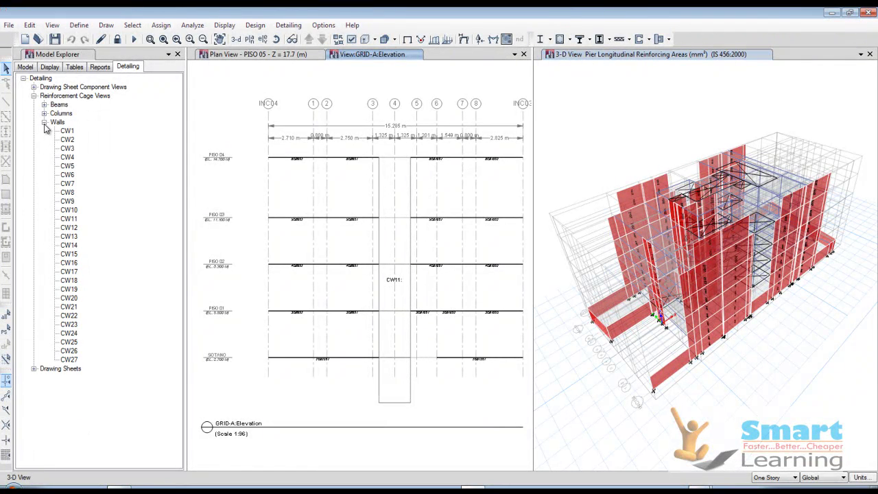
click(44, 122)
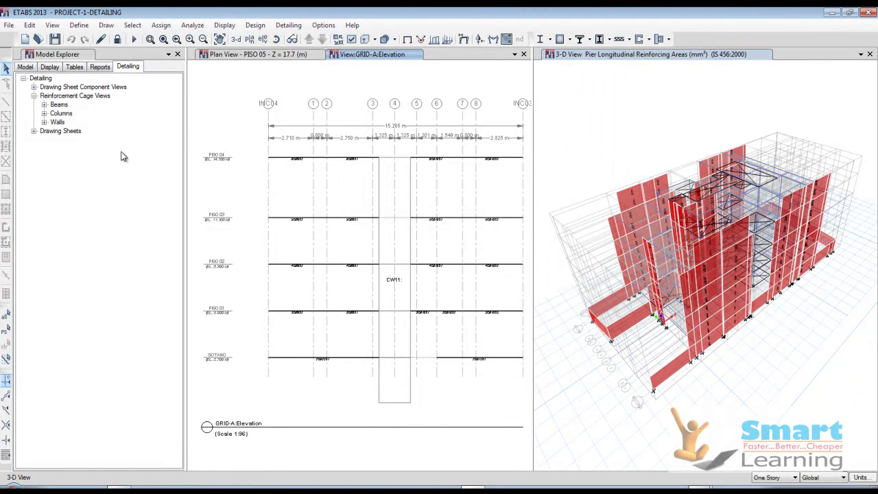
click(33, 131)
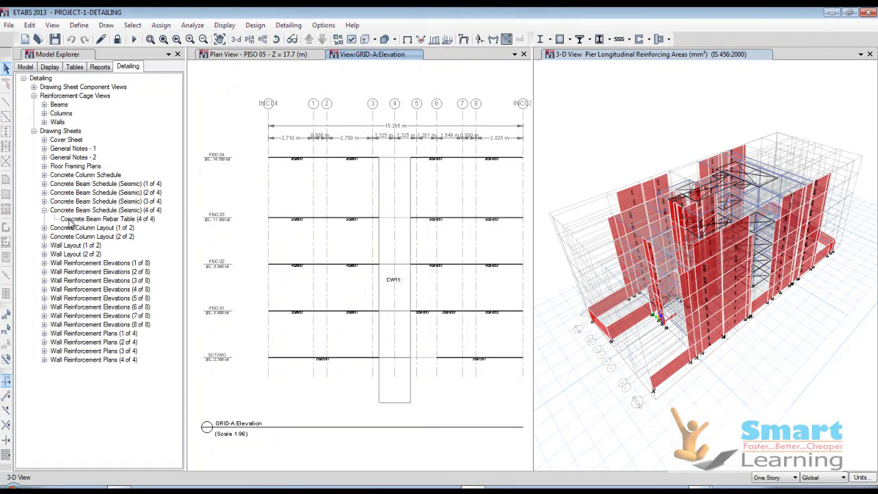
click(70, 220)
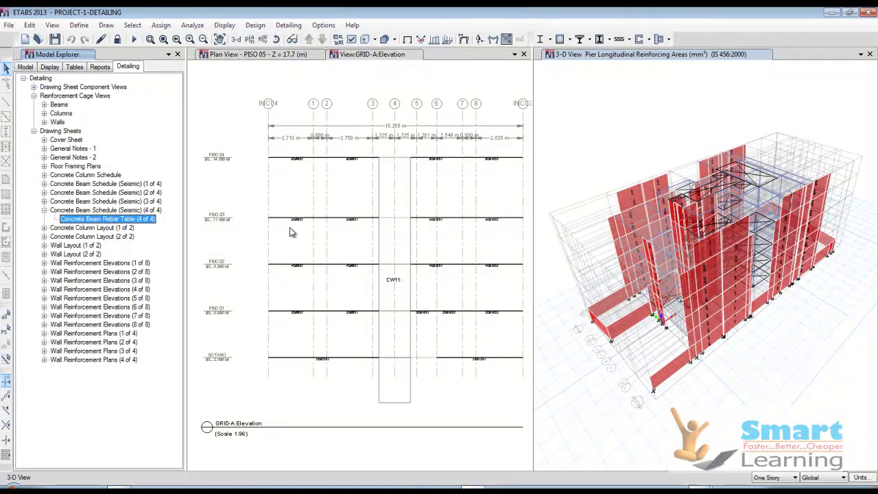
double_click(147, 221)
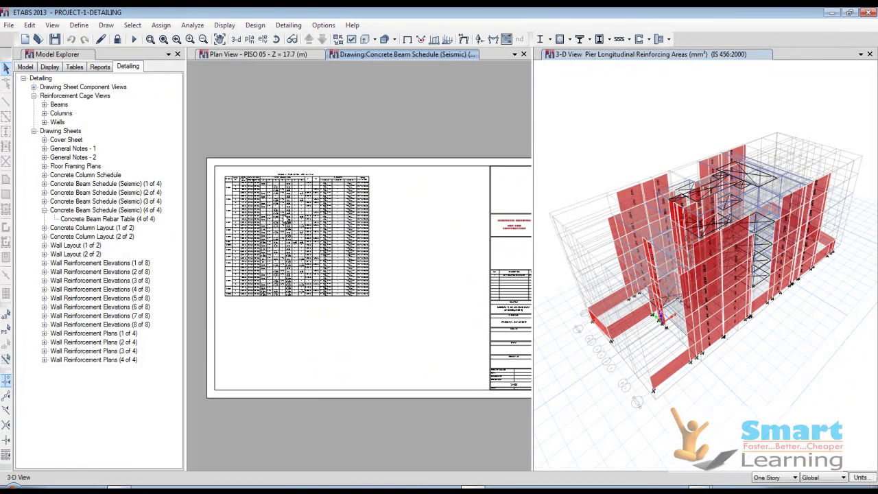
scroll(285, 216, up, 5)
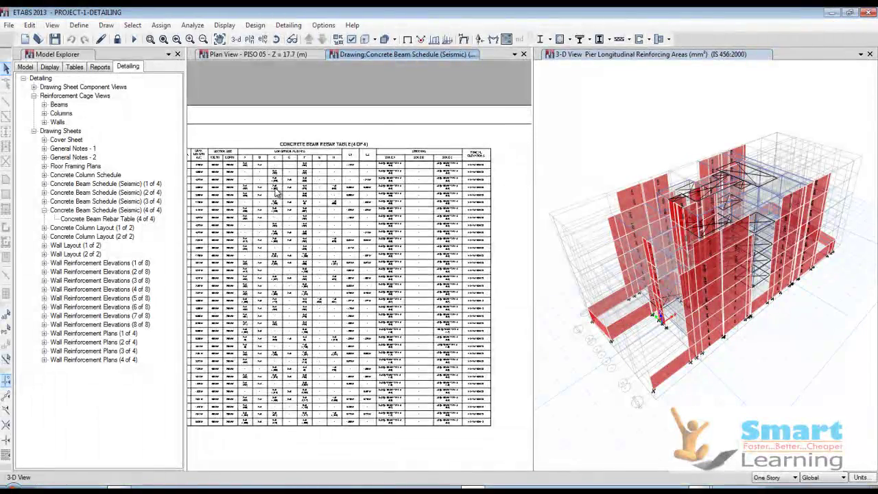
scroll(276, 194, up, 2)
scroll(355, 201, up, 2)
scroll(355, 201, down, 3)
scroll(259, 161, up, 2)
scroll(261, 164, up, 1)
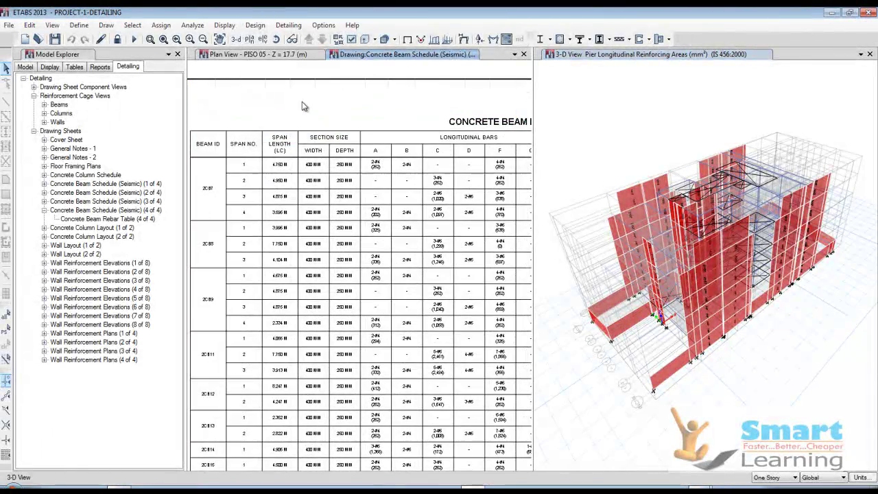
- Open the Wall Reinforcement Elevations (7 of 8) drawing sheet and examine the CW24 elevation
double_click(47, 317)
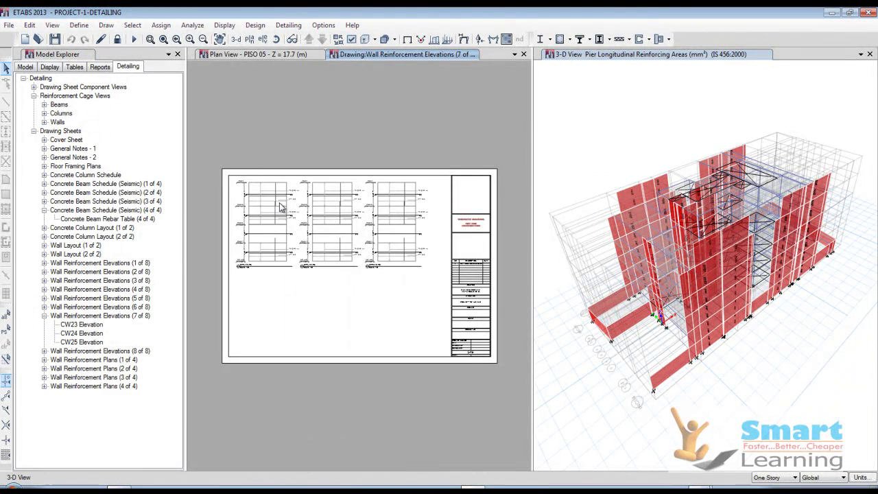
scroll(280, 210, up, 5)
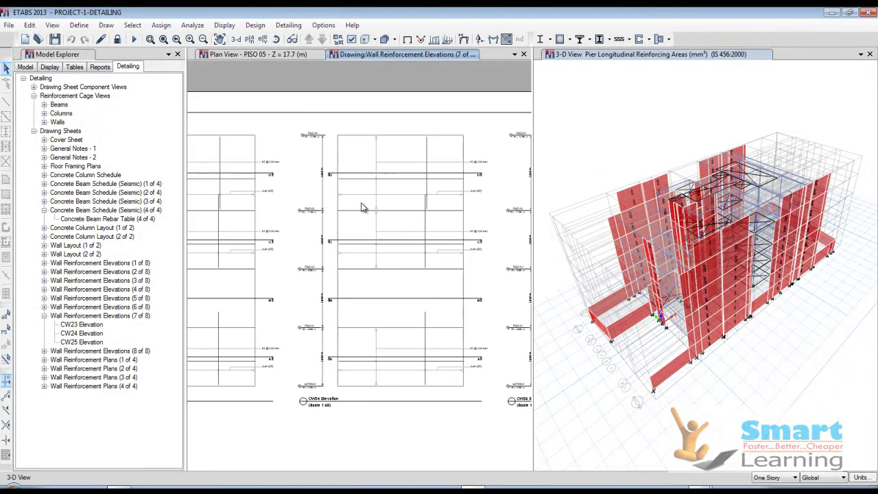
scroll(364, 208, up, 2)
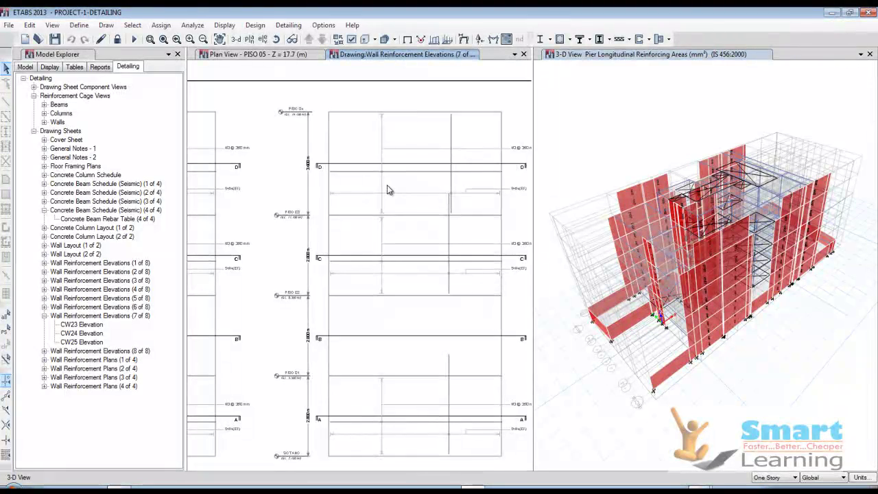
scroll(358, 186, down, 4)
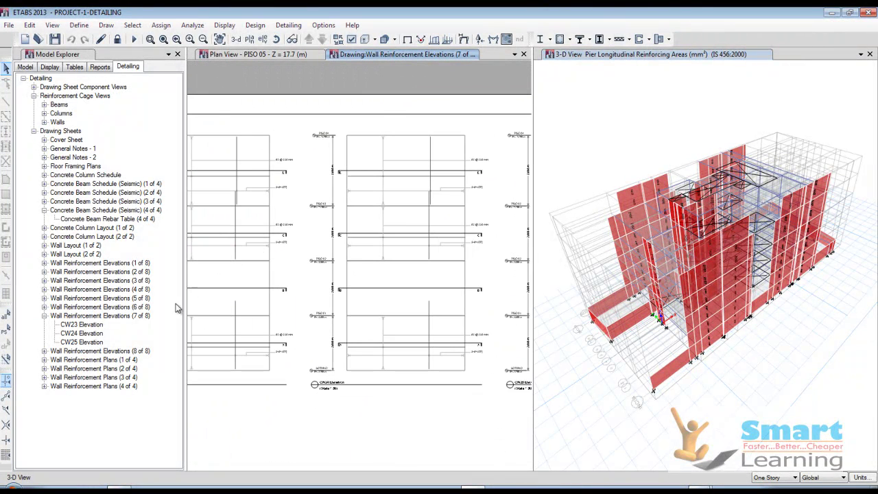
- Open the Wall Reinforcement Plans (1 of 4) drawing sheet, examine CW1 Section A, and collapse the drawing sheet and cage lists
click(44, 359)
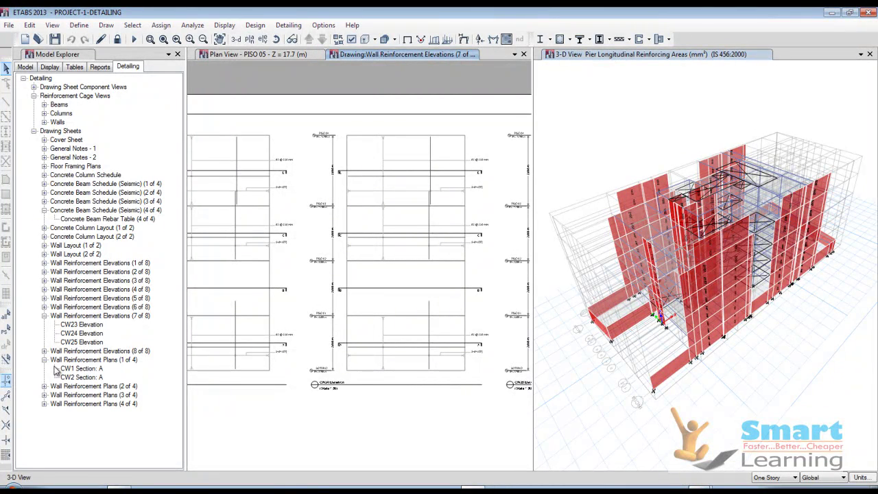
double_click(69, 371)
scroll(288, 223, up, 3)
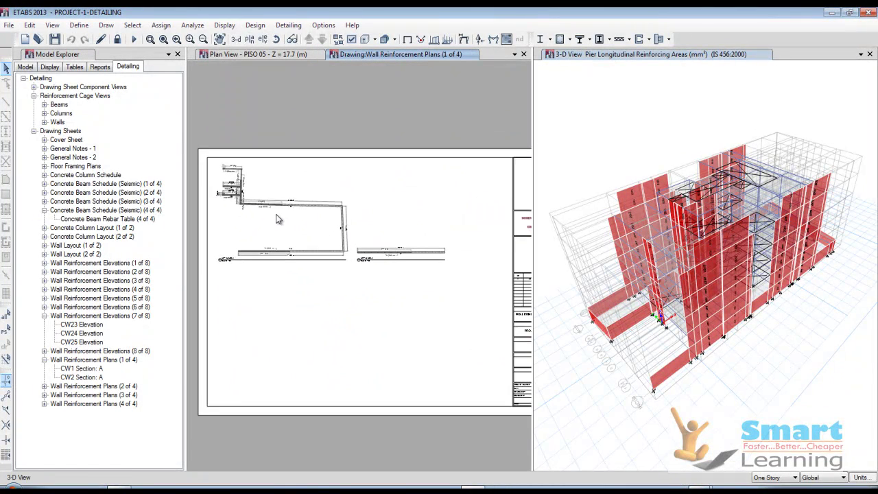
scroll(274, 208, up, 6)
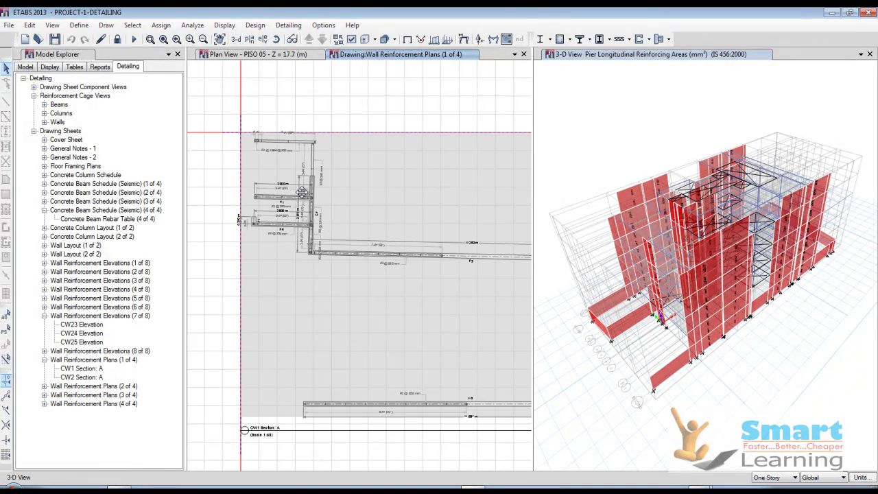
click(33, 133)
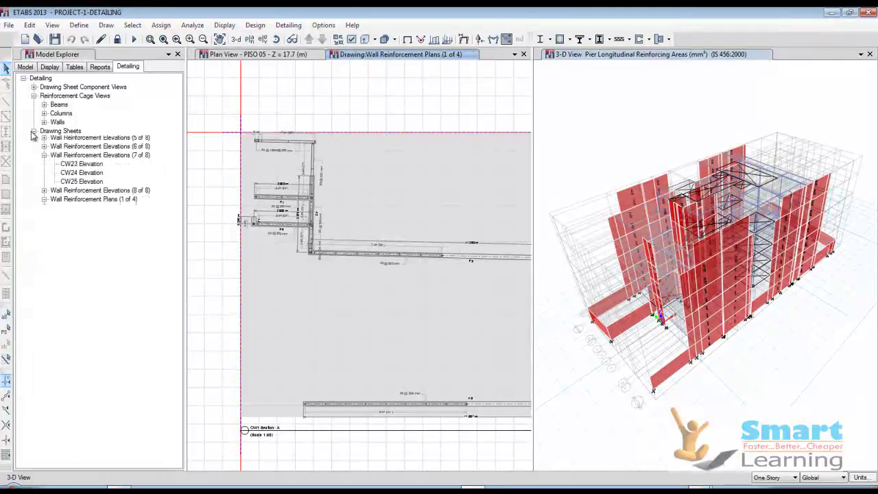
click(34, 96)
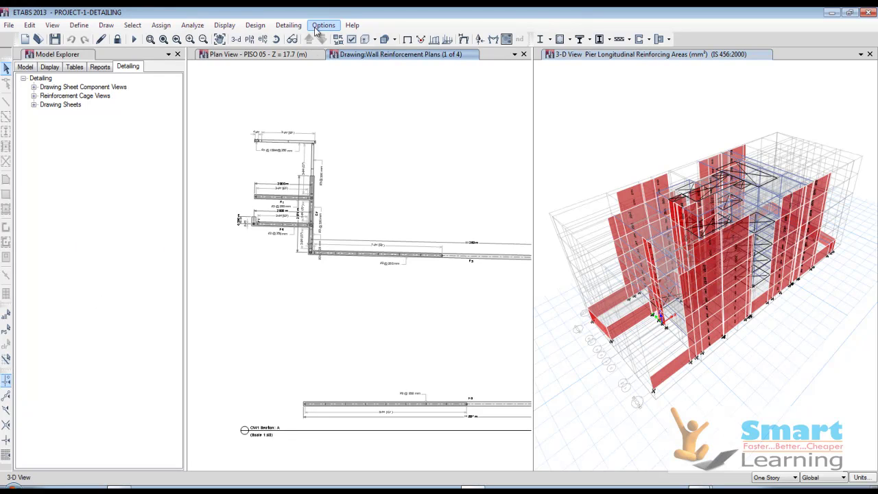
- Start detailing for the building model
click(288, 25)
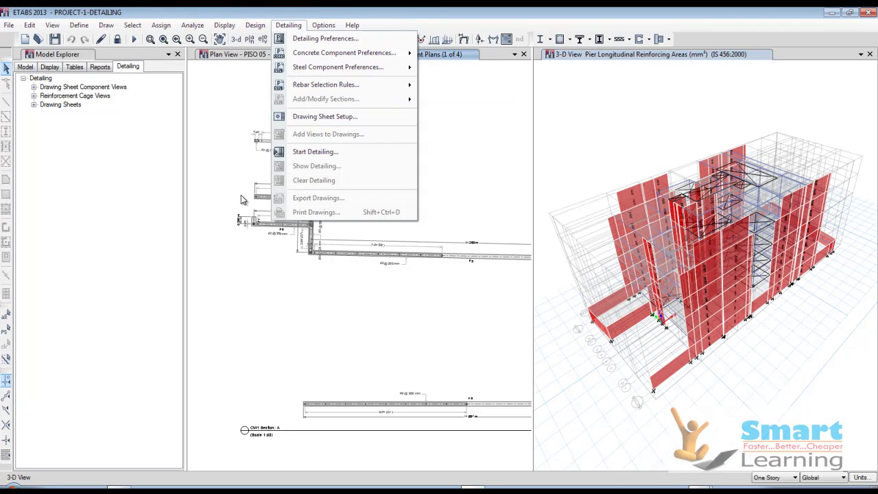
click(278, 130)
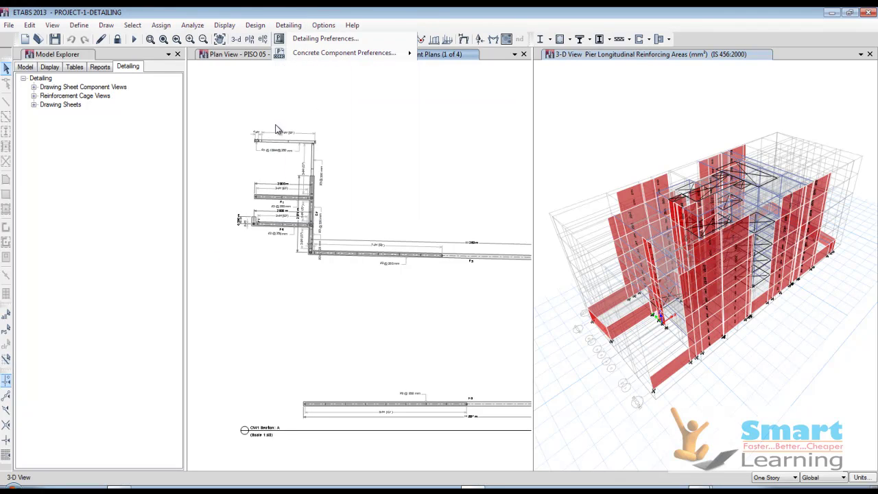
click(288, 25)
click(321, 153)
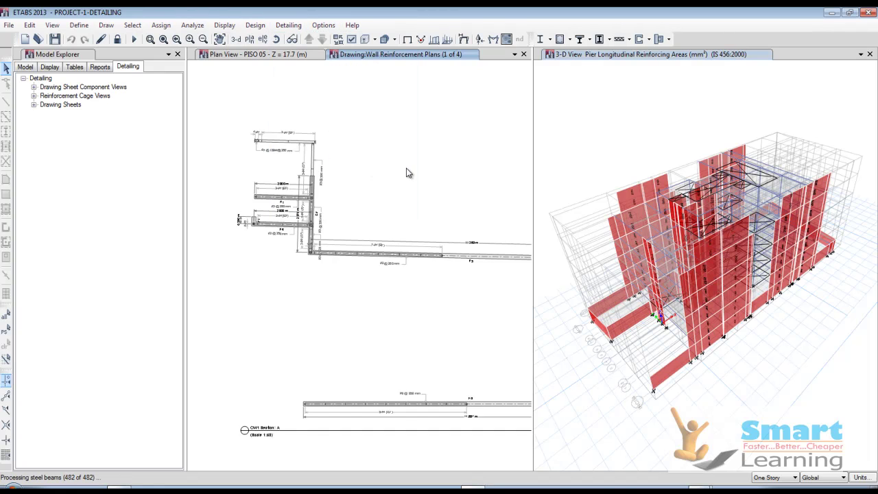
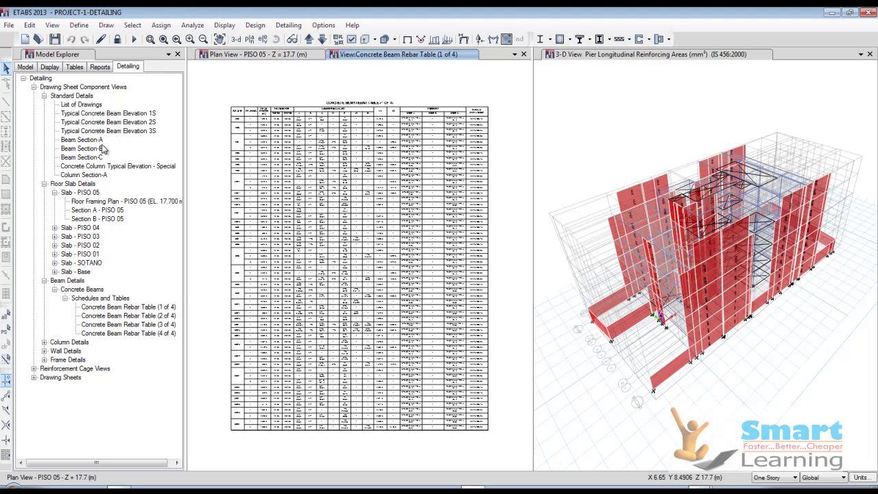
- Display the Concrete Column Typical Elevation - Special view and open the drawing export settings
double_click(106, 166)
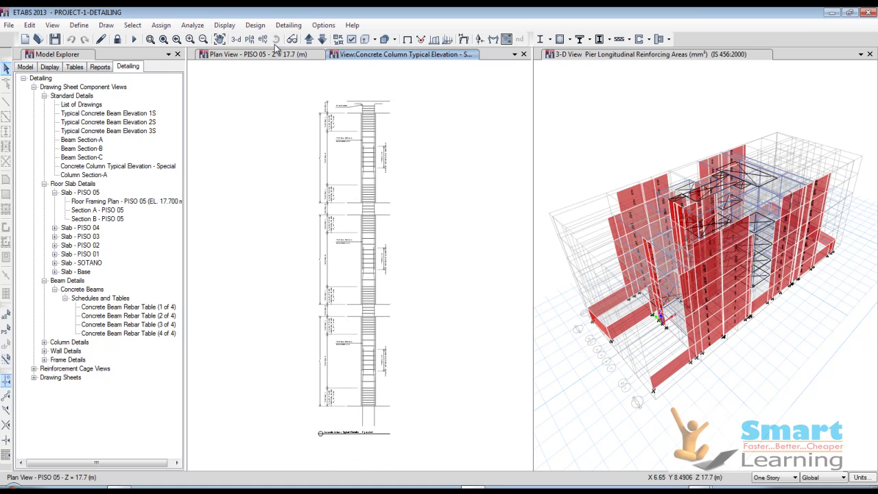
click(288, 24)
click(317, 198)
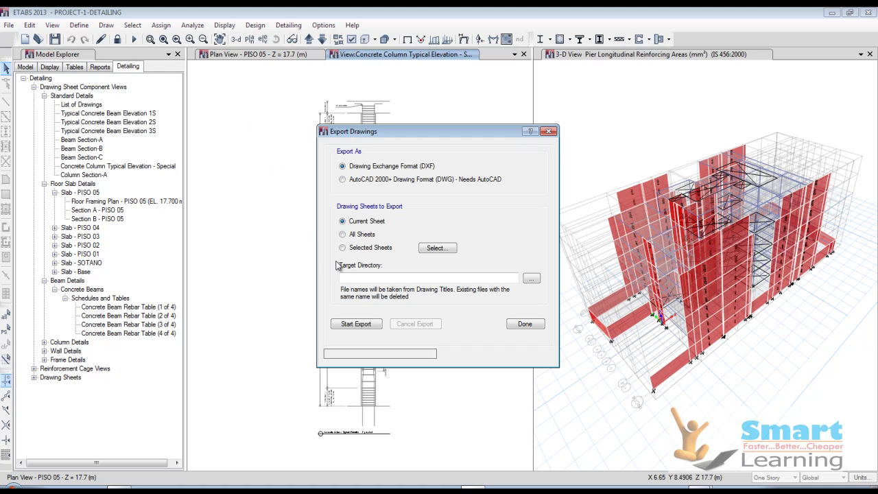
click(364, 235)
click(361, 249)
click(444, 252)
drag(497, 218, 500, 281)
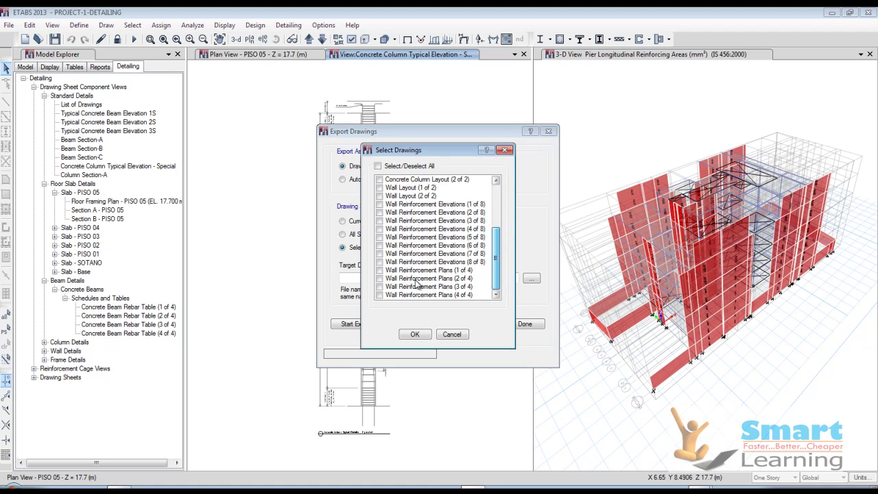
click(379, 279)
click(380, 262)
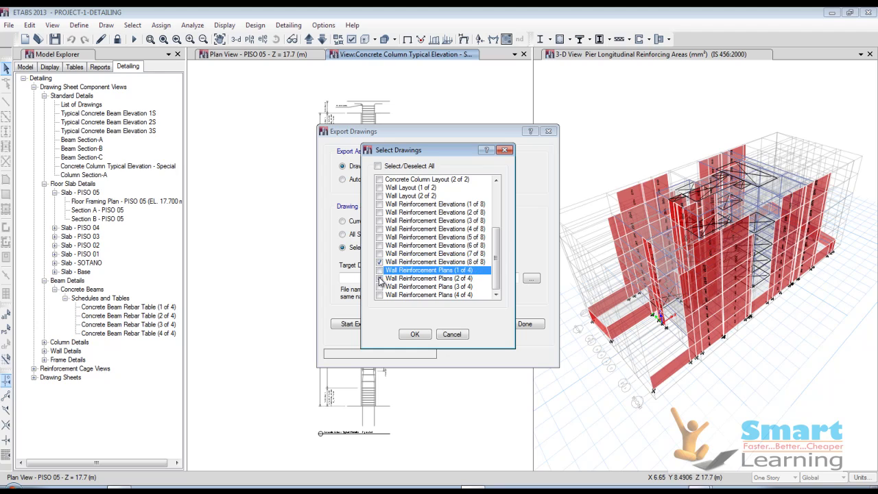
click(449, 336)
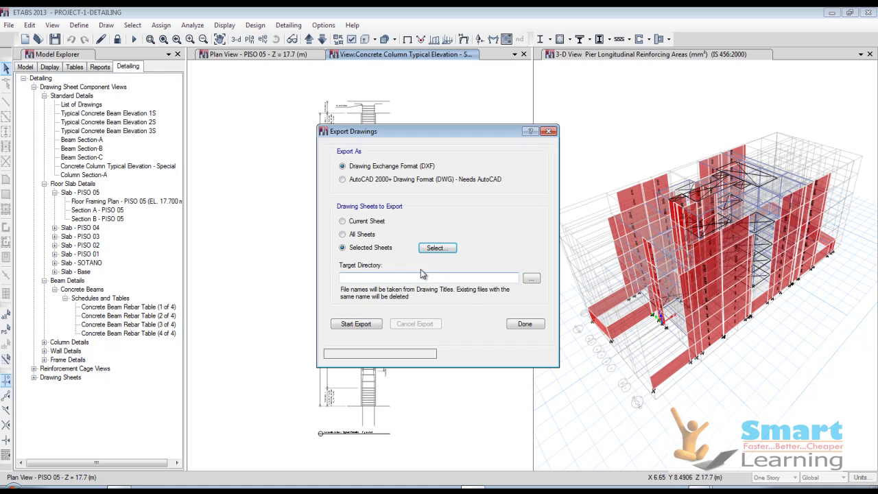
- Export the current sheet in DXF format to the CH-6 folder inside ETABS EXERCISE KIT on the desktop
click(353, 222)
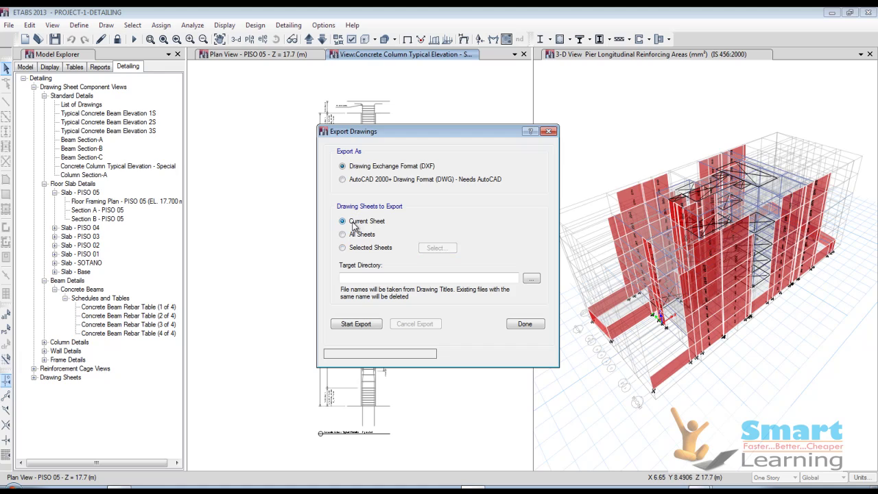
click(529, 277)
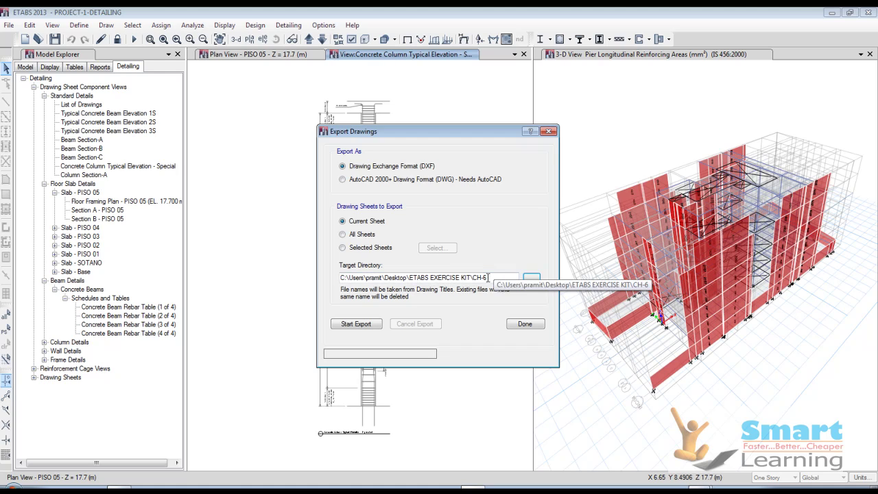
drag(488, 278, 476, 278)
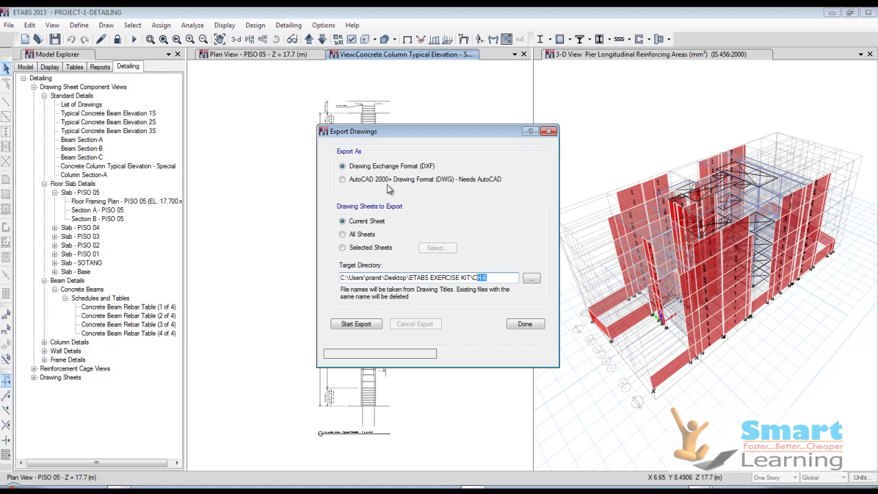
click(365, 324)
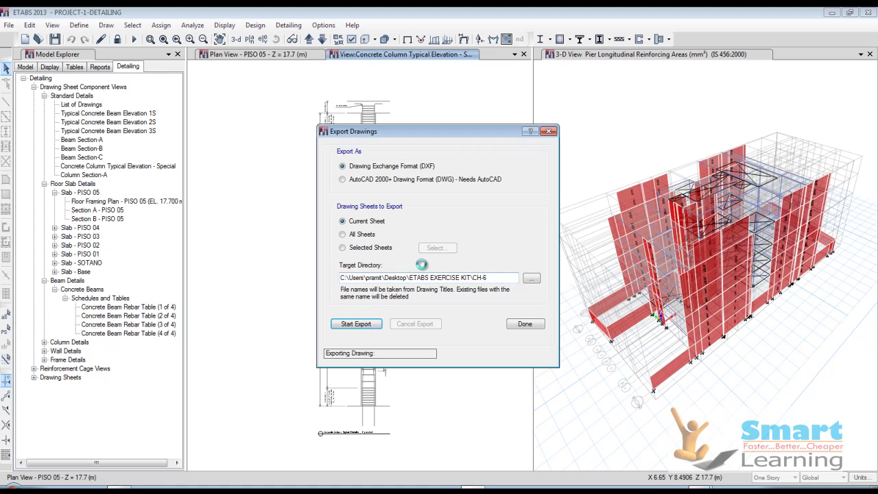